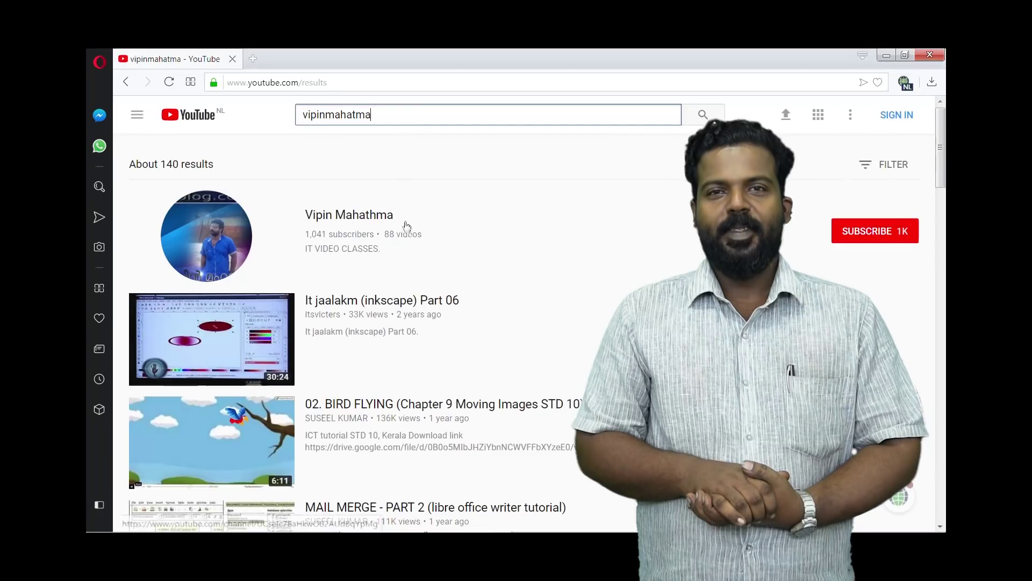
Open the channel from the search results, scroll its videos, and subscribe to it.
{"action": "left_click", "coordinate": [383, 218]}
{"action": "scroll", "coordinate": [942, 239], "scroll_direction": "down", "scroll_amount": 3}
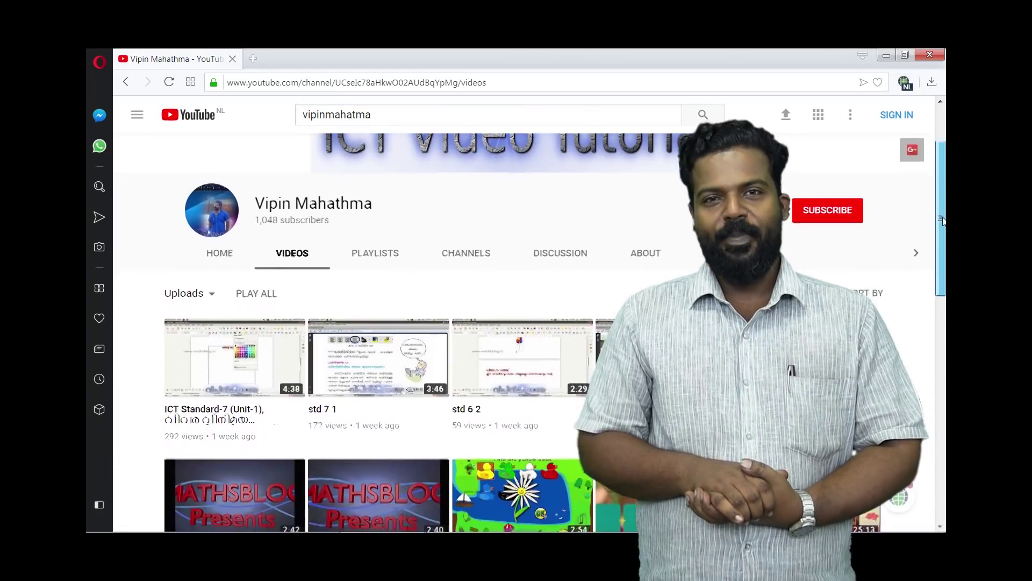
{"action": "scroll", "coordinate": [942, 239], "scroll_direction": "down", "scroll_amount": 2}
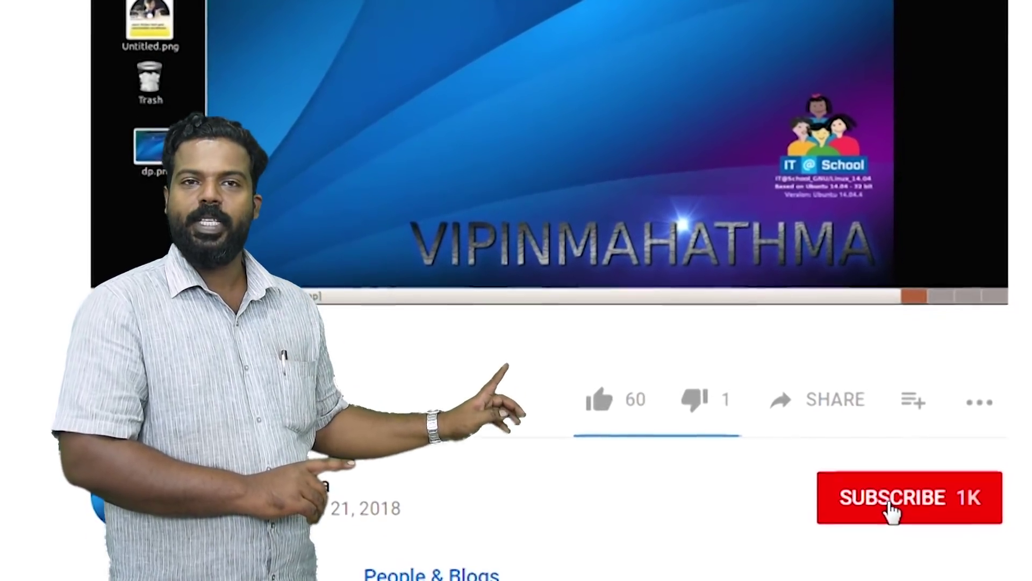
{"action": "left_click", "coordinate": [894, 558]}
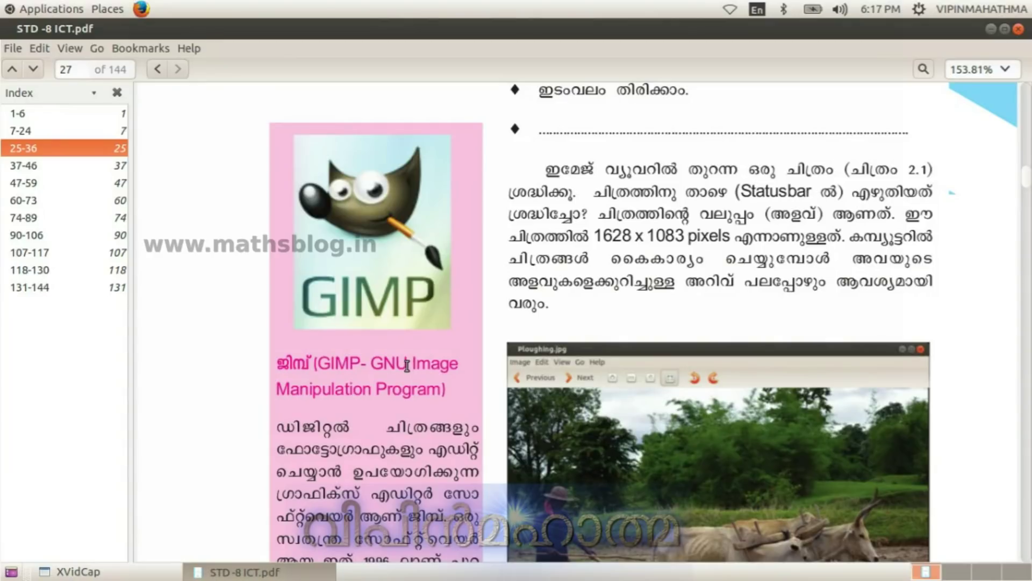
Scroll through page 27 of STD-8 ICT.pdf past the Ploughing image and GIMP list.
{"action": "scroll", "coordinate": [407, 366], "scroll_direction": "down", "scroll_amount": 5}
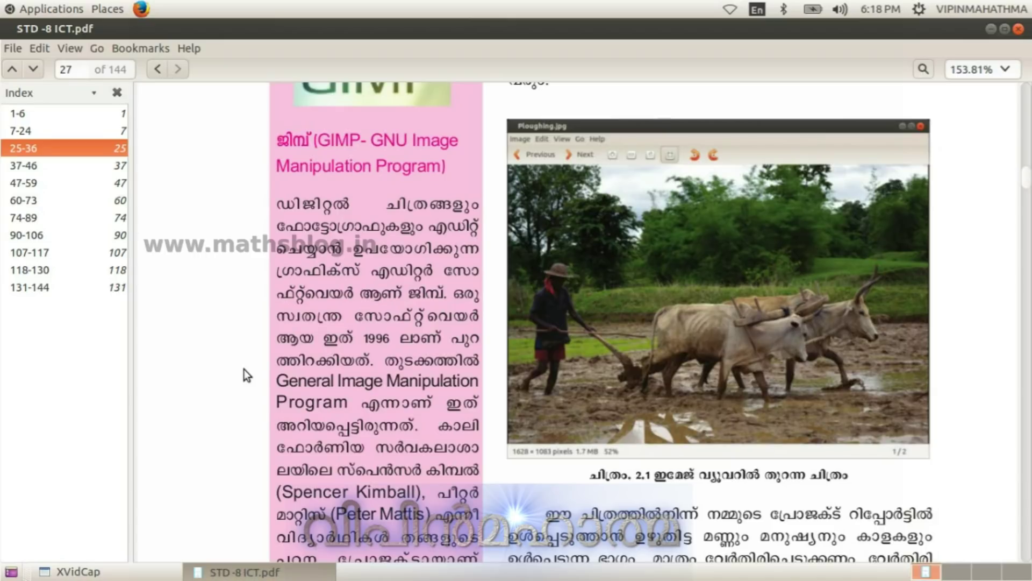
{"action": "scroll", "coordinate": [243, 368], "scroll_direction": "down", "scroll_amount": 3}
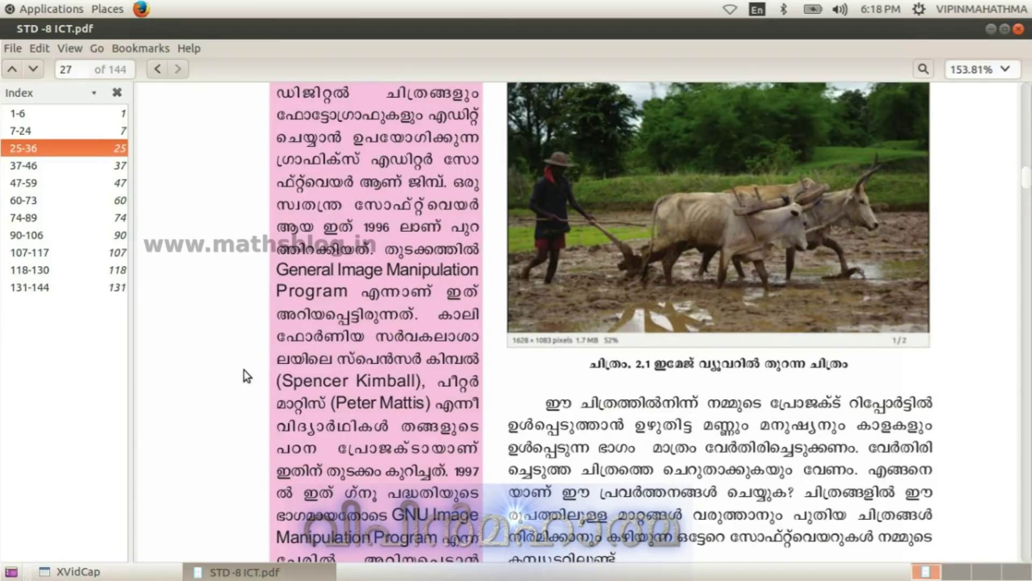
{"action": "scroll", "coordinate": [244, 370], "scroll_direction": "down", "scroll_amount": 5}
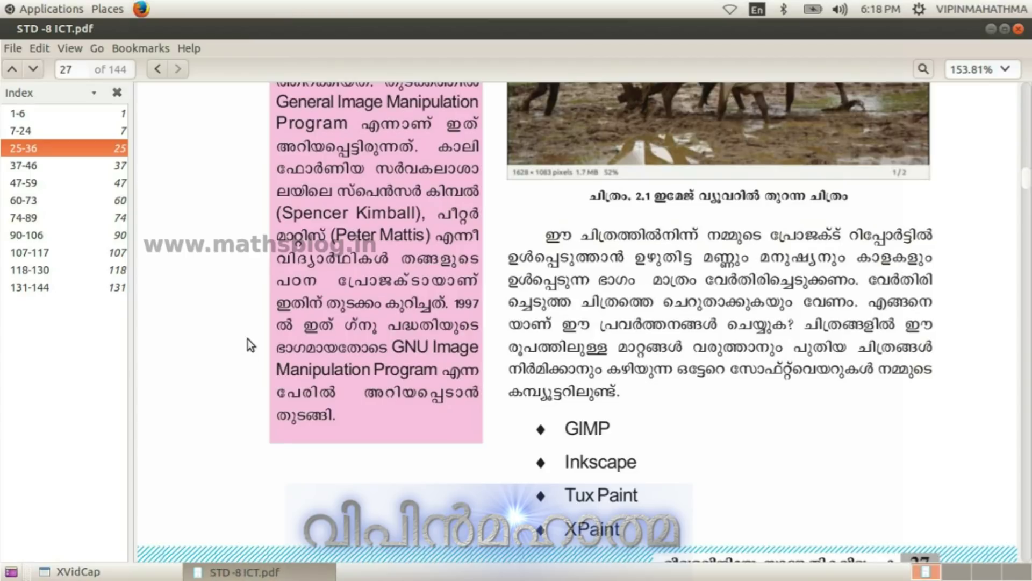
{"action": "scroll", "coordinate": [293, 369], "scroll_direction": "down", "scroll_amount": 5}
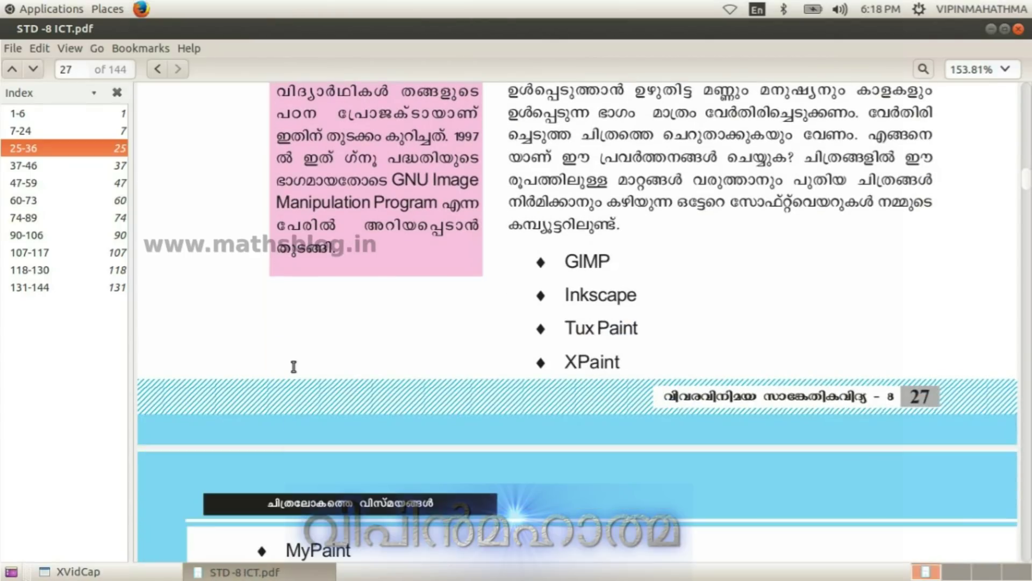
{"action": "scroll", "coordinate": [294, 367], "scroll_direction": "down", "scroll_amount": 14}
{"action": "key", "text": "ctrl+alt+d"}
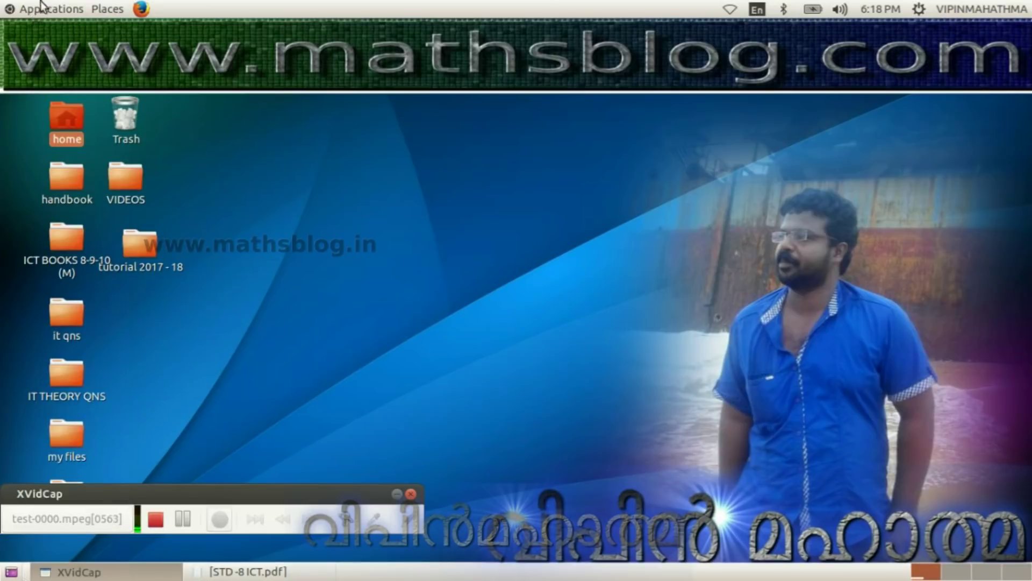
{"action": "double_click", "coordinate": [69, 111]}
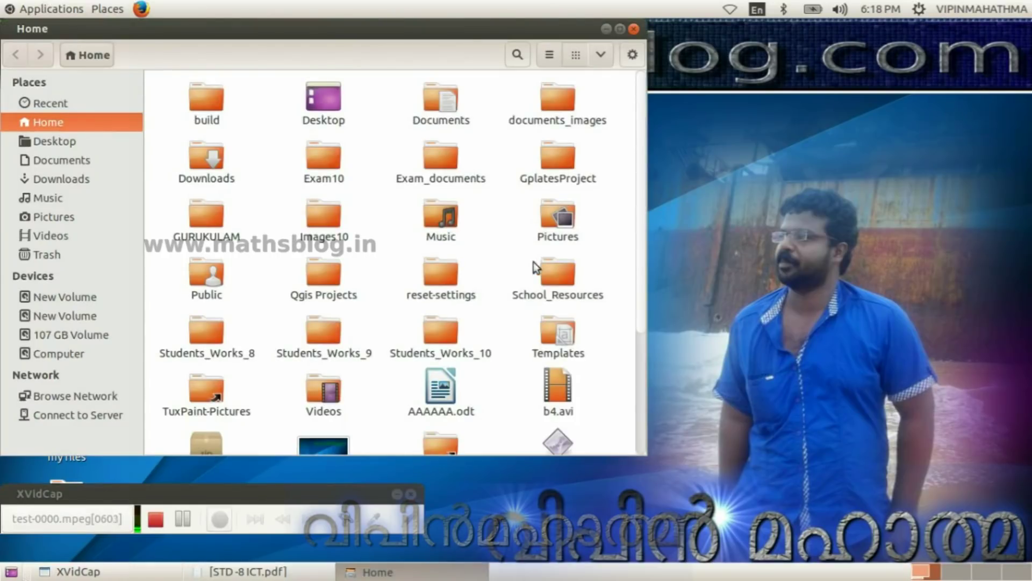
{"action": "double_click", "coordinate": [560, 272]}
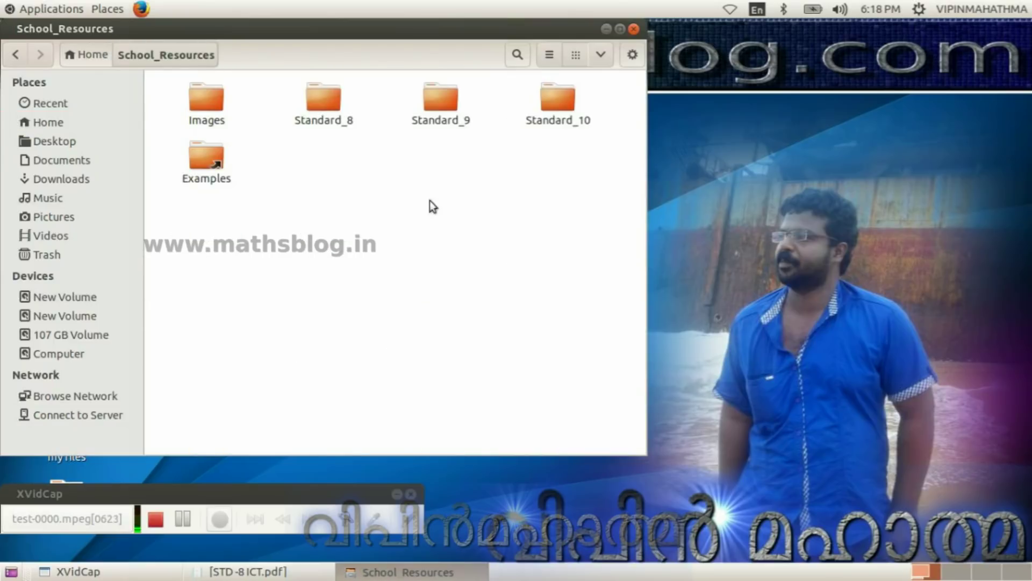
{"action": "double_click", "coordinate": [334, 101]}
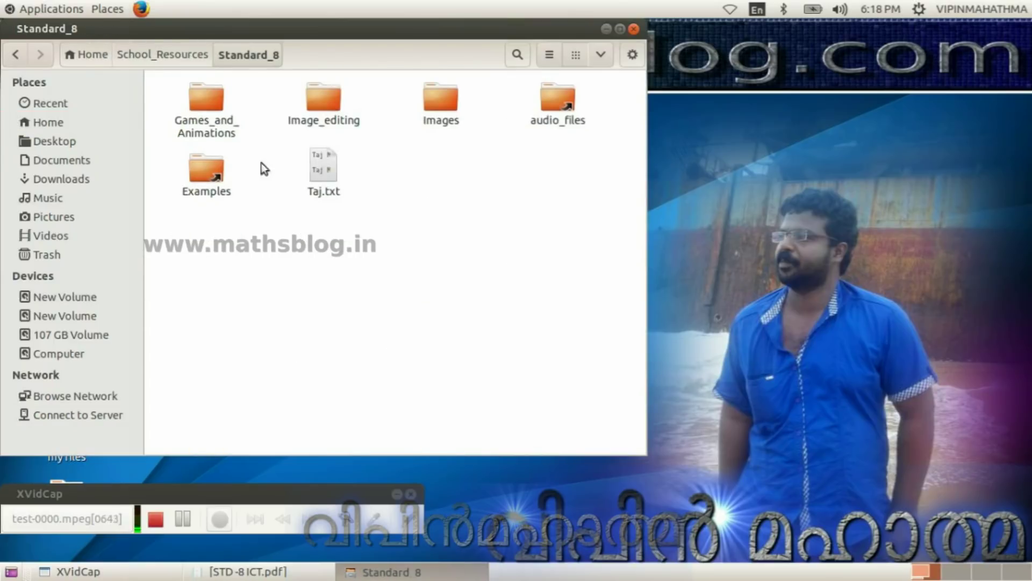
{"action": "double_click", "coordinate": [322, 101]}
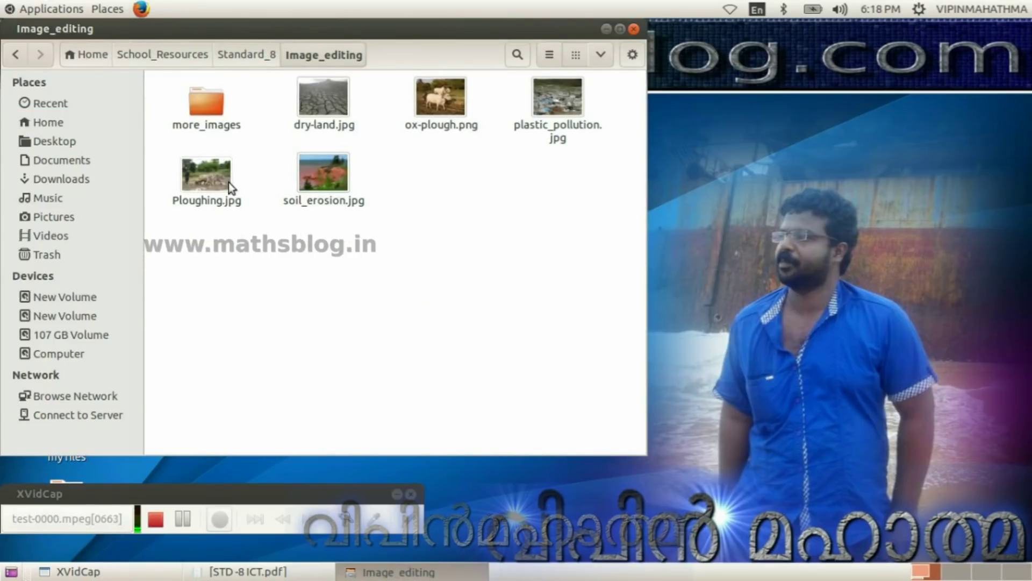
{"action": "left_click", "coordinate": [224, 182]}
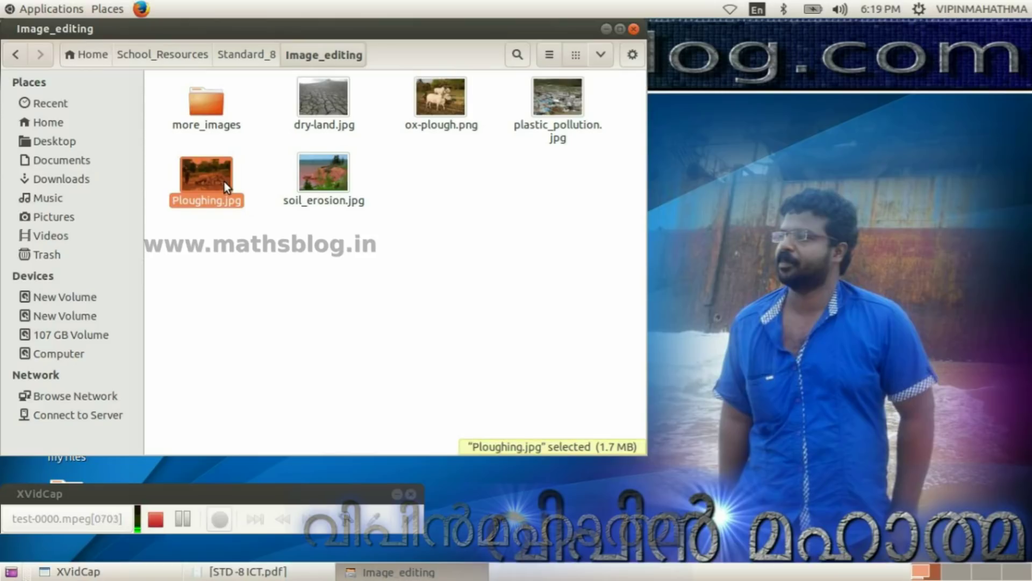
{"action": "right_click", "coordinate": [217, 164]}
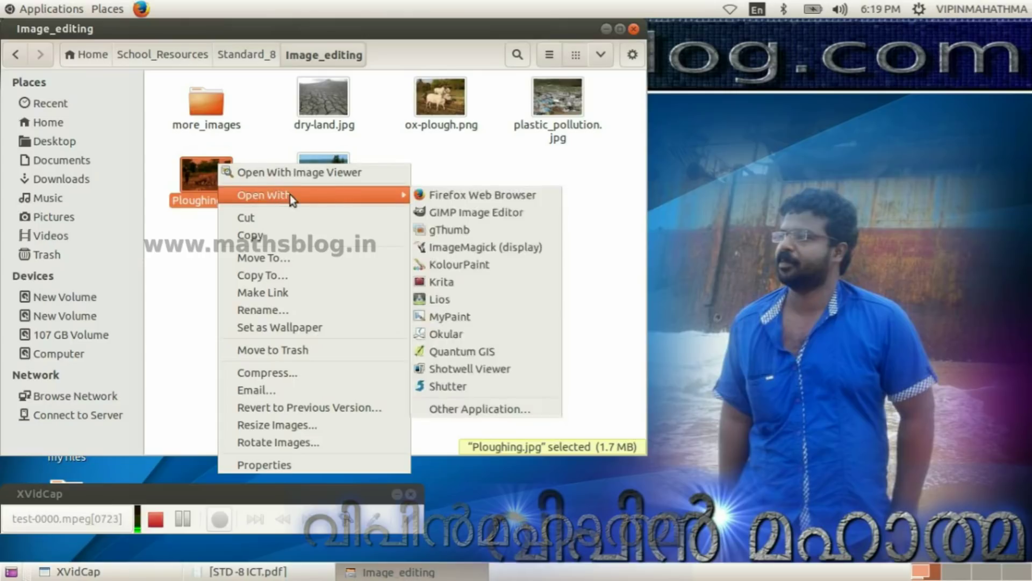
{"action": "mouse_move", "coordinate": [391, 195]}
{"action": "left_click", "coordinate": [737, 154]}
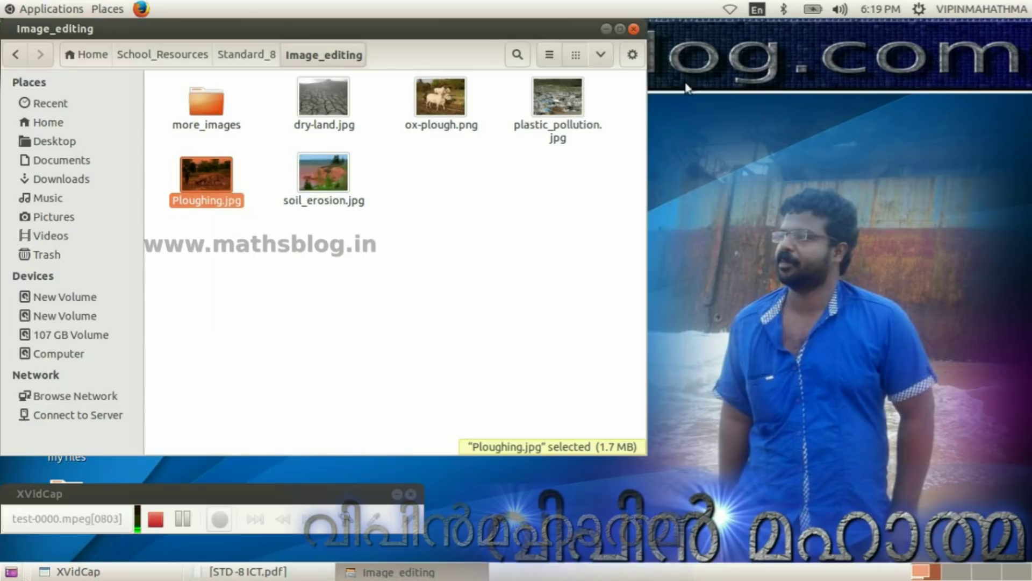
{"action": "left_click", "coordinate": [633, 28]}
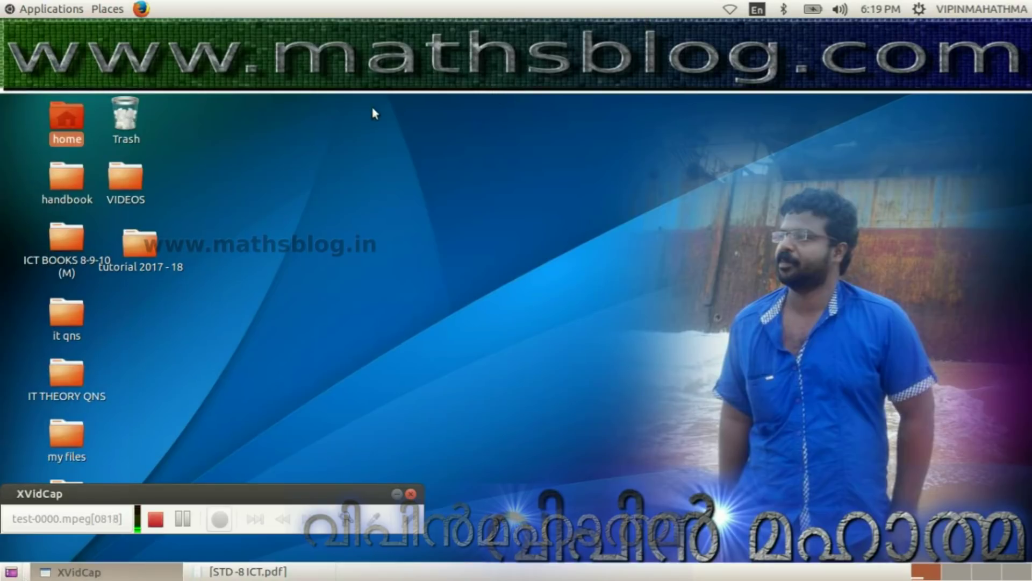
Launch GIMP Image Editor from Applications > Graphics.
{"action": "left_click", "coordinate": [32, 10]}
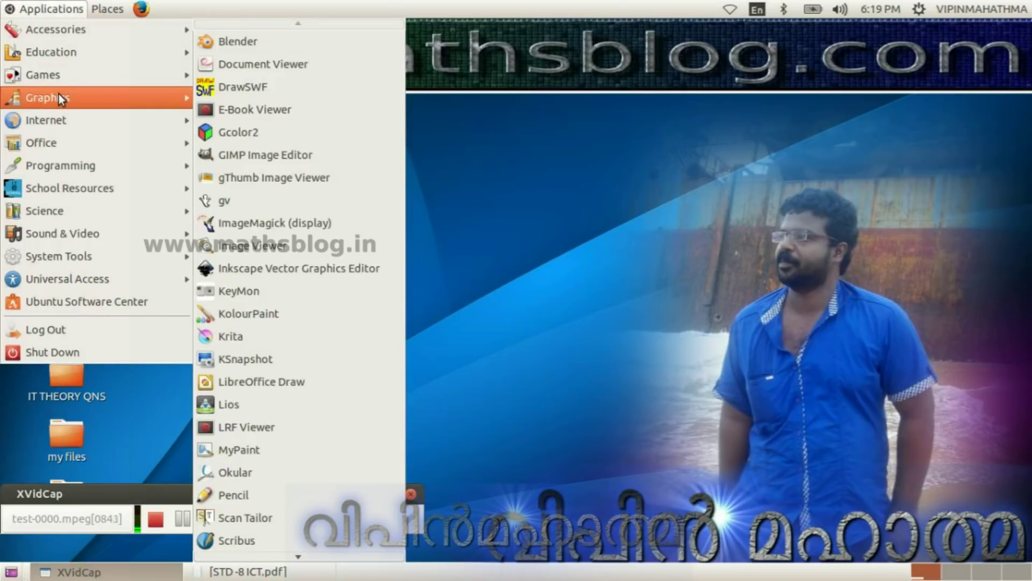
{"action": "mouse_move", "coordinate": [143, 97]}
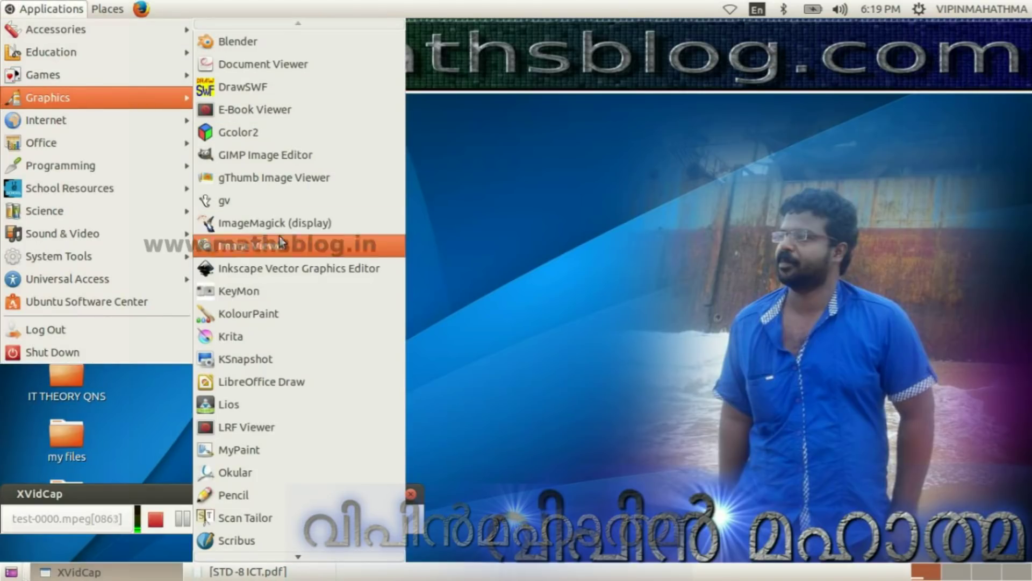
{"action": "left_click", "coordinate": [284, 155]}
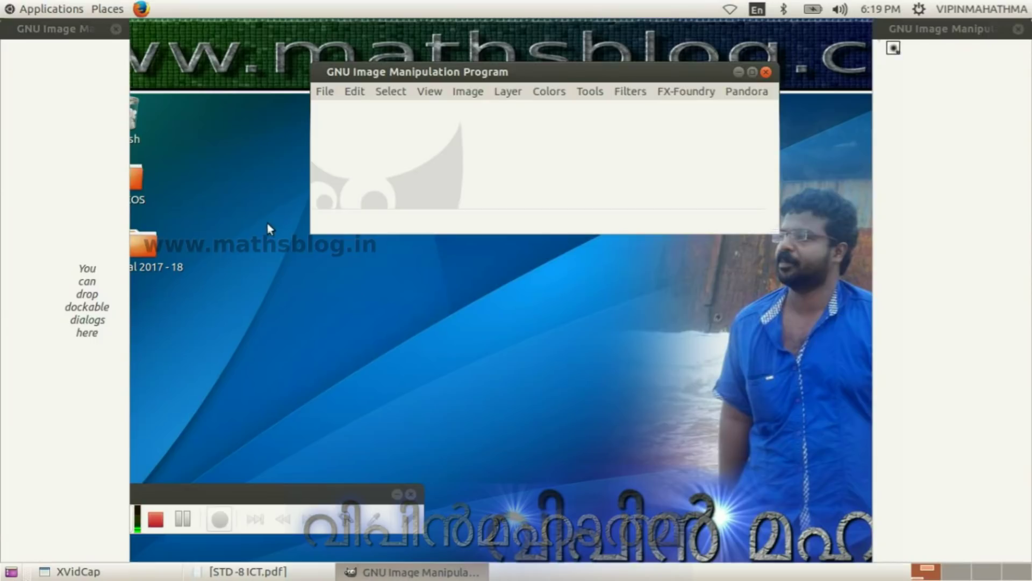
In Open Image, browse to School_Resources/Standard_8/Image_editing and select Ploughing.jpg.
{"action": "left_click", "coordinate": [324, 92]}
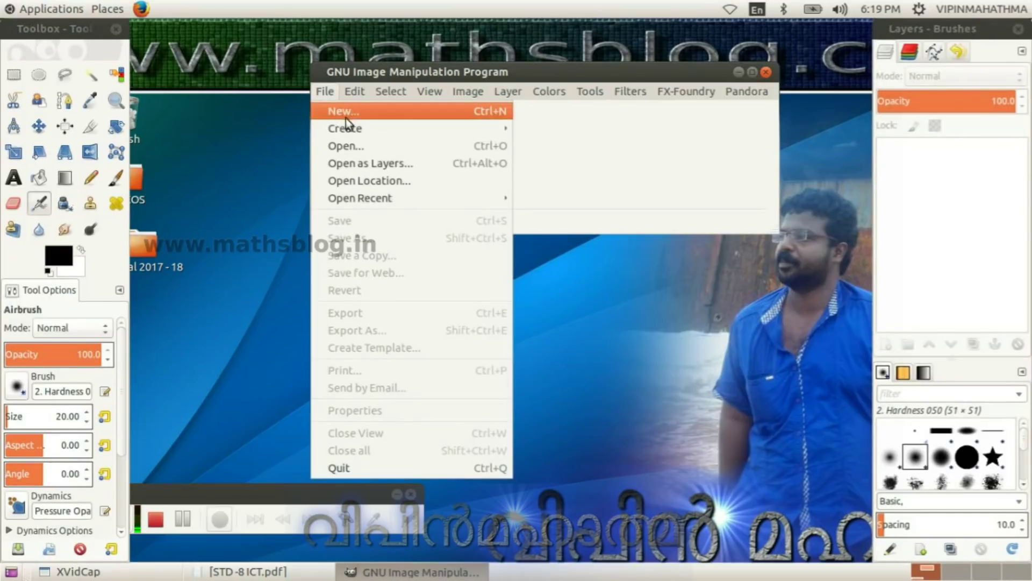
{"action": "left_click", "coordinate": [364, 147]}
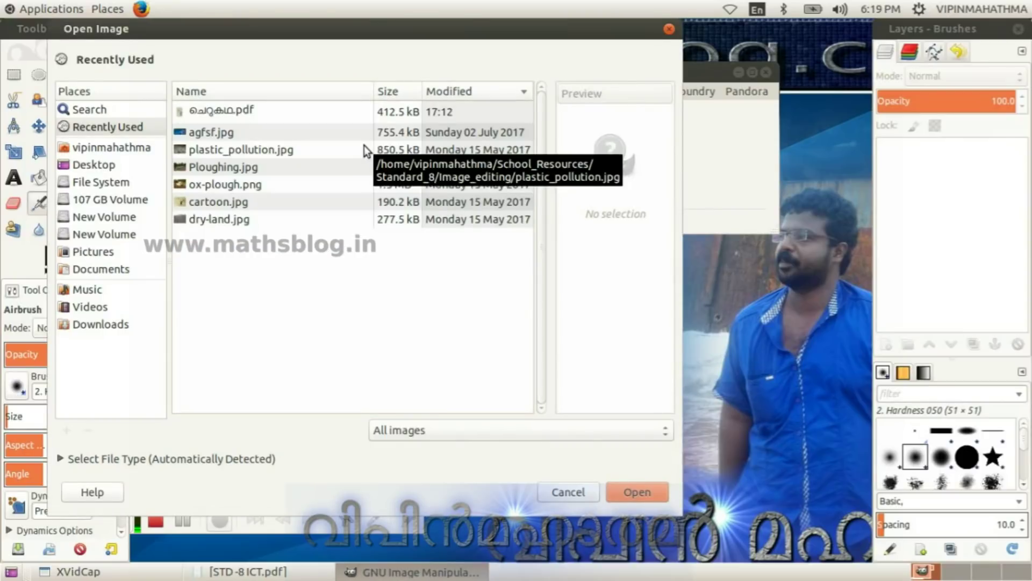
{"action": "left_click", "coordinate": [110, 145]}
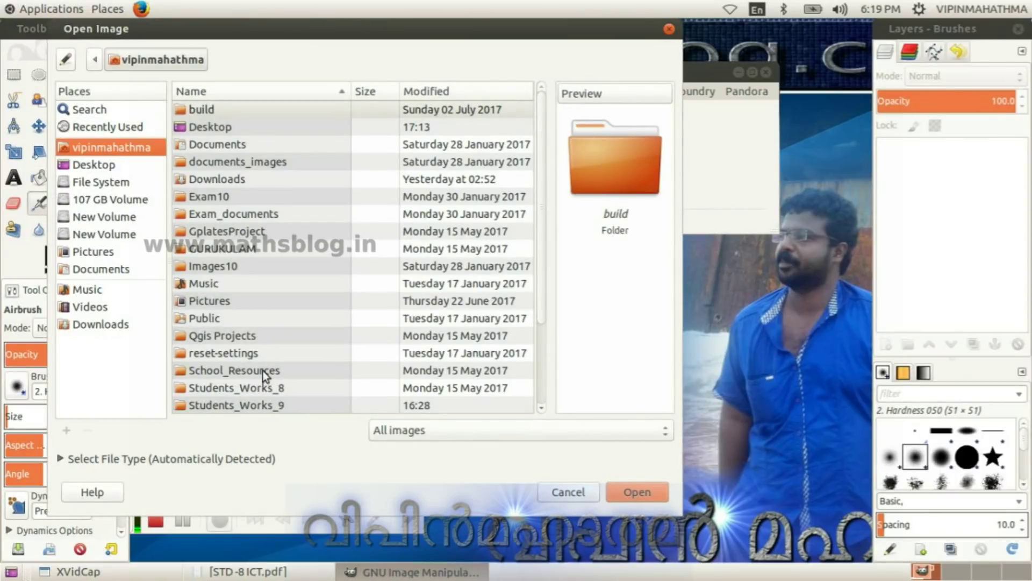
{"action": "double_click", "coordinate": [262, 370]}
{"action": "left_click", "coordinate": [245, 127]}
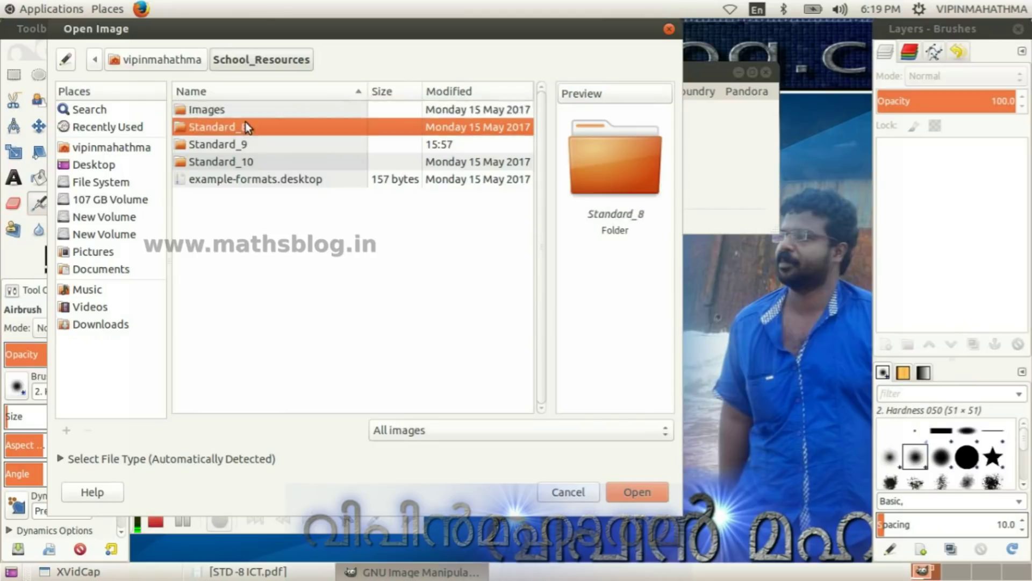
{"action": "double_click", "coordinate": [246, 127]}
{"action": "double_click", "coordinate": [253, 128]}
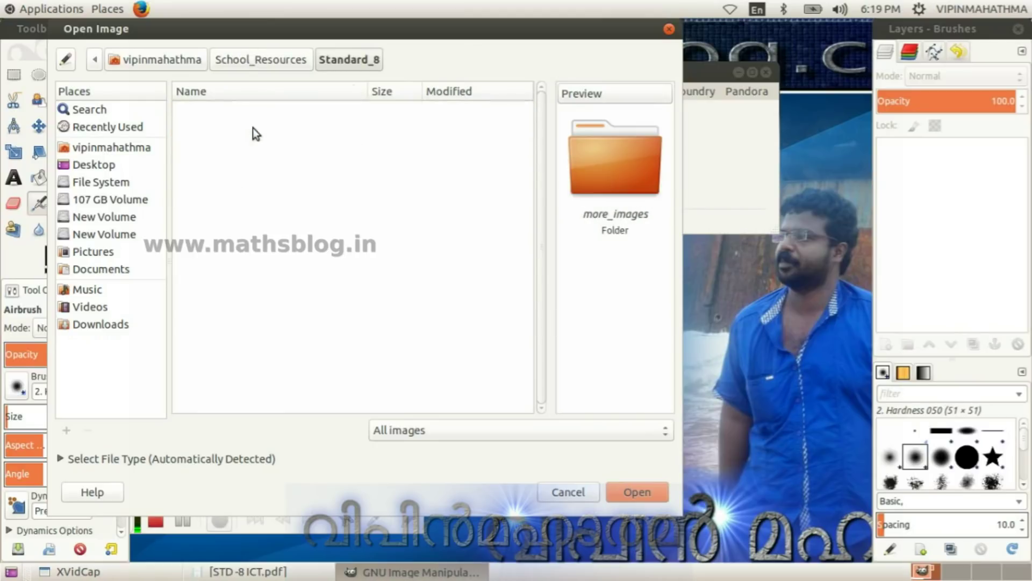
{"action": "left_click", "coordinate": [248, 182]}
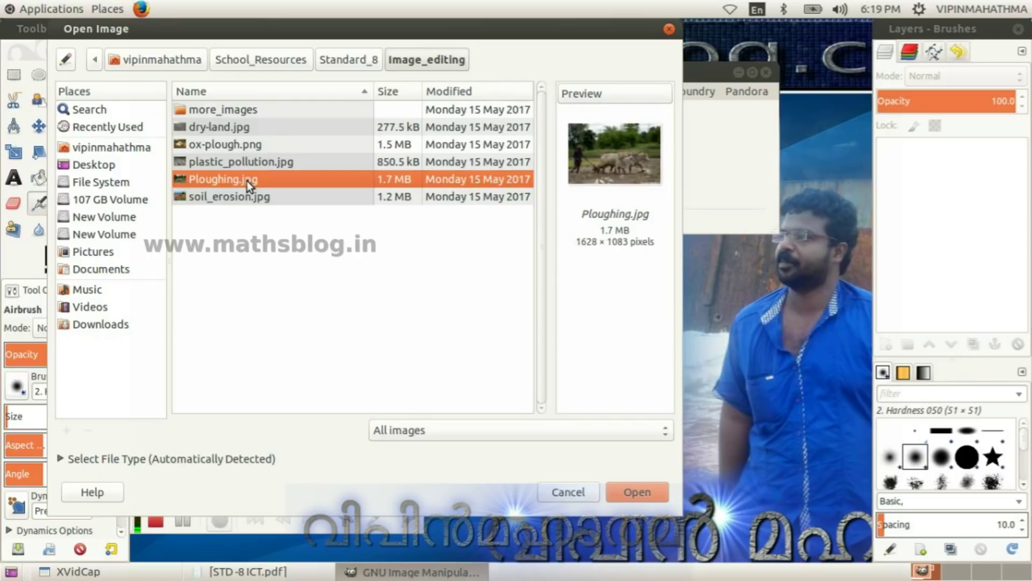
{"action": "left_click", "coordinate": [245, 162]}
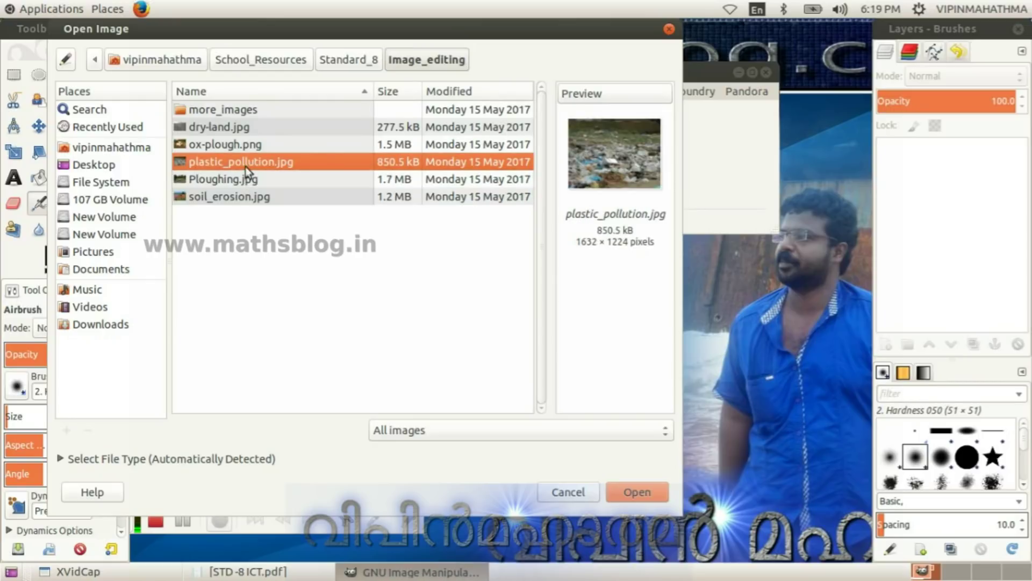
{"action": "left_click", "coordinate": [239, 182]}
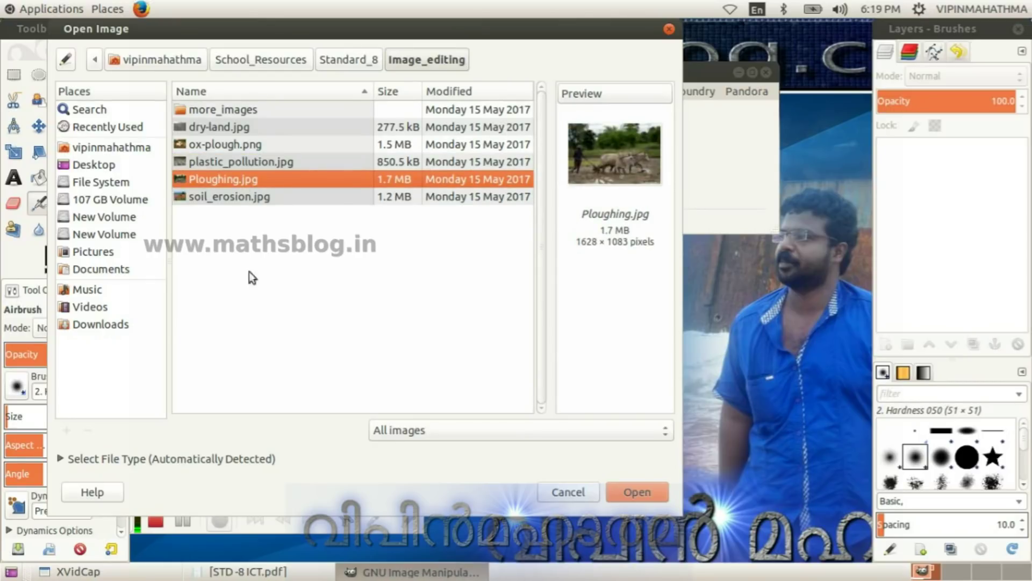
Open Ploughing.jpg in GIMP and move its image window to the left.
{"action": "left_click", "coordinate": [652, 491]}
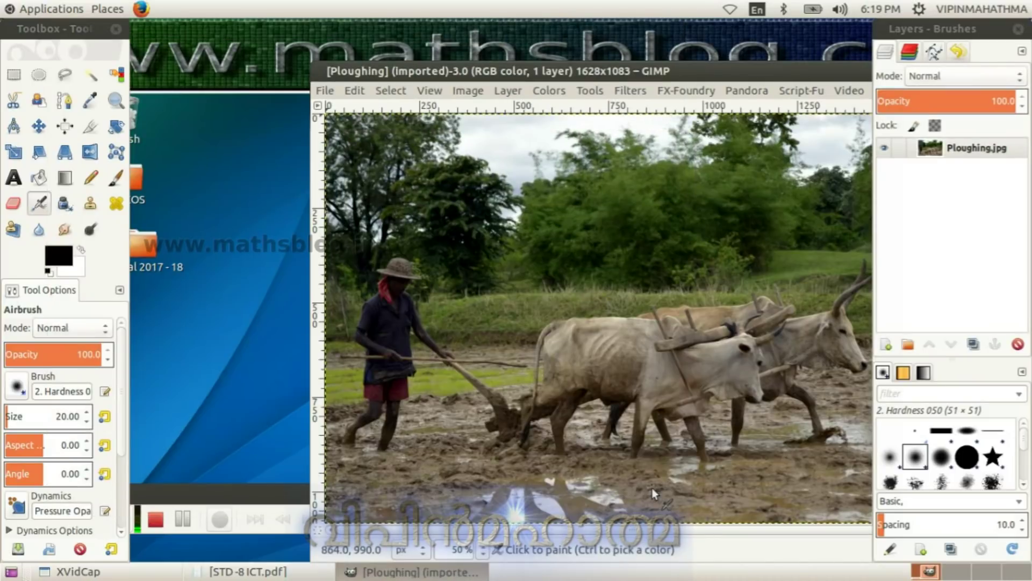
{"action": "left_click_drag", "start_coordinate": [643, 71], "coordinate": [537, 66]}
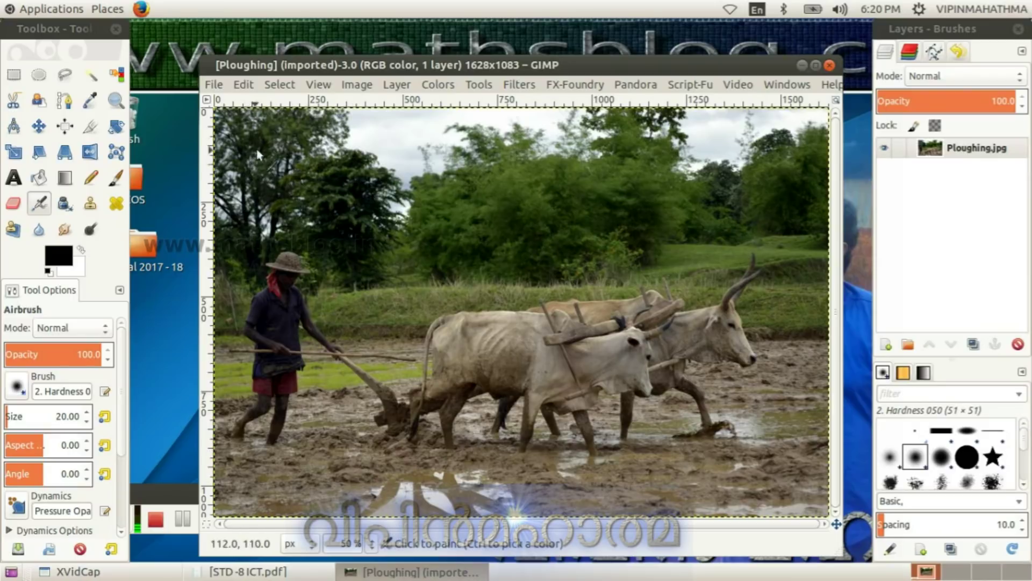
{"action": "left_click", "coordinate": [358, 85]}
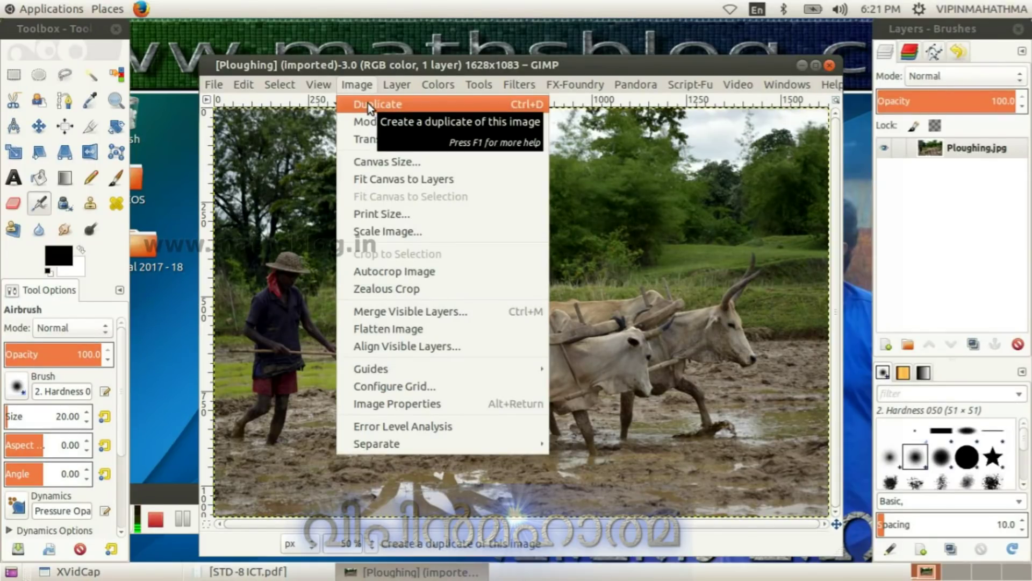
Duplicate the ploughing image, close the original window, and reposition the untitled copy.
{"action": "left_click", "coordinate": [368, 104]}
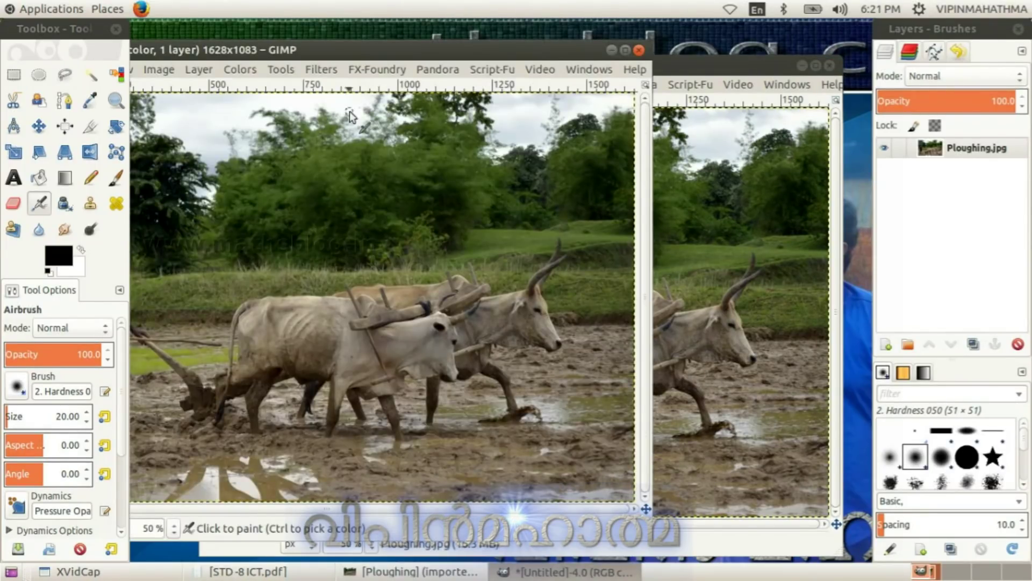
{"action": "left_click_drag", "start_coordinate": [336, 44], "coordinate": [550, 155]}
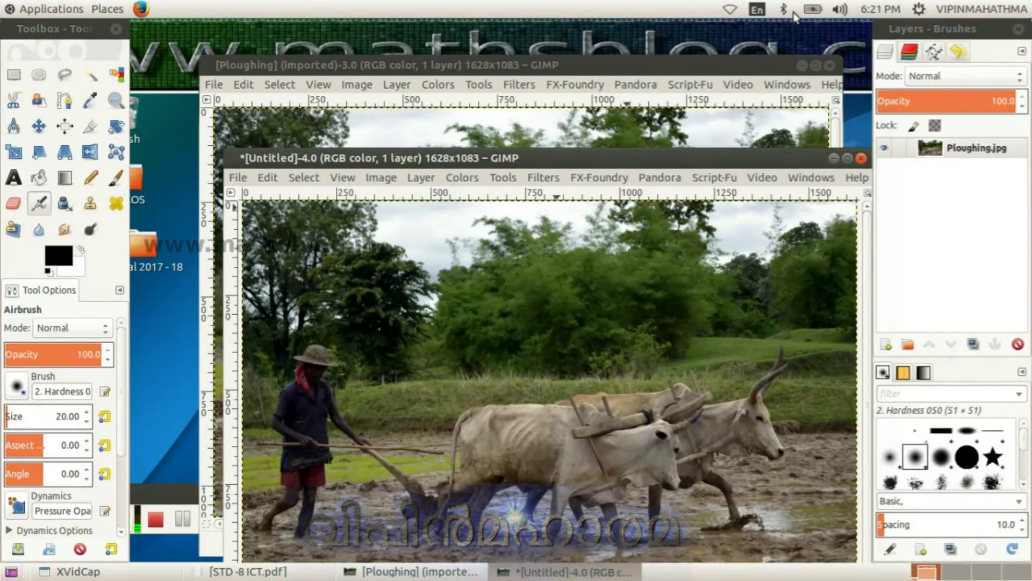
{"action": "left_click", "coordinate": [830, 65]}
{"action": "left_click_drag", "start_coordinate": [643, 153], "coordinate": [598, 89]}
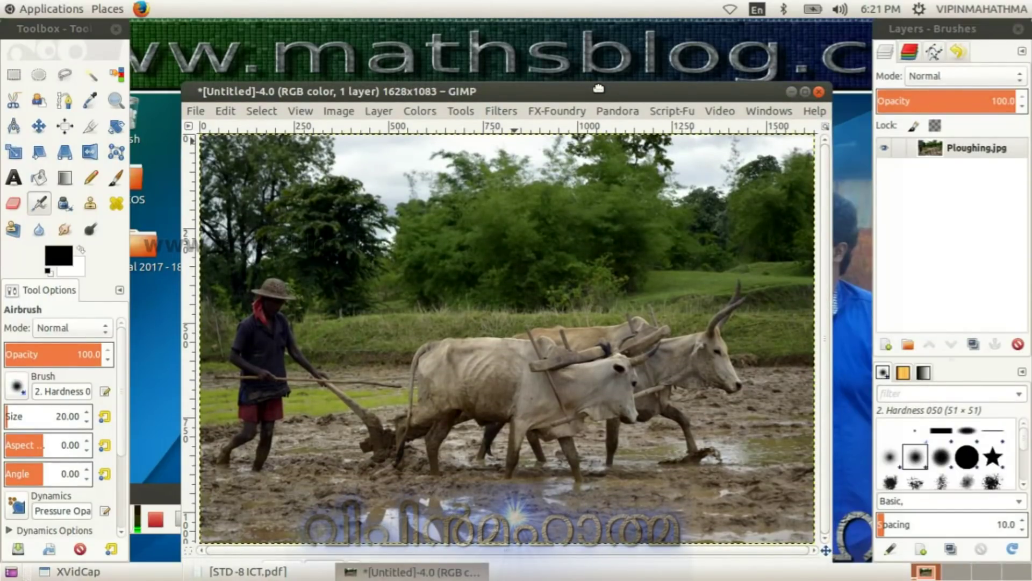
{"action": "mouse_move", "coordinate": [598, 88]}
{"action": "left_mouse_down"}
{"action": "mouse_move", "coordinate": [599, 58]}
{"action": "mouse_move", "coordinate": [600, 70]}
{"action": "left_mouse_up"}
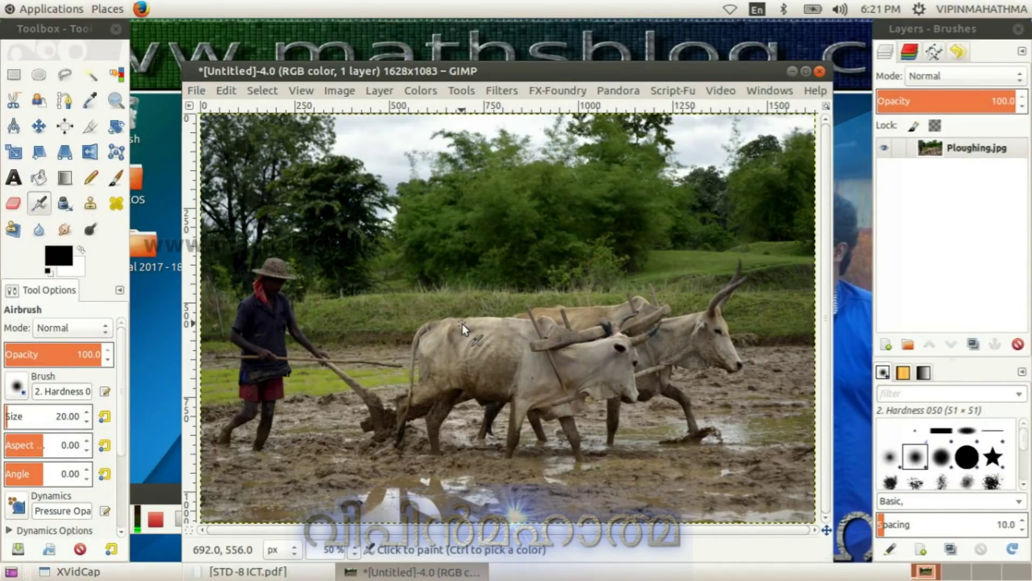
{"action": "left_click", "coordinate": [117, 575]}
{"action": "left_click", "coordinate": [188, 517]}
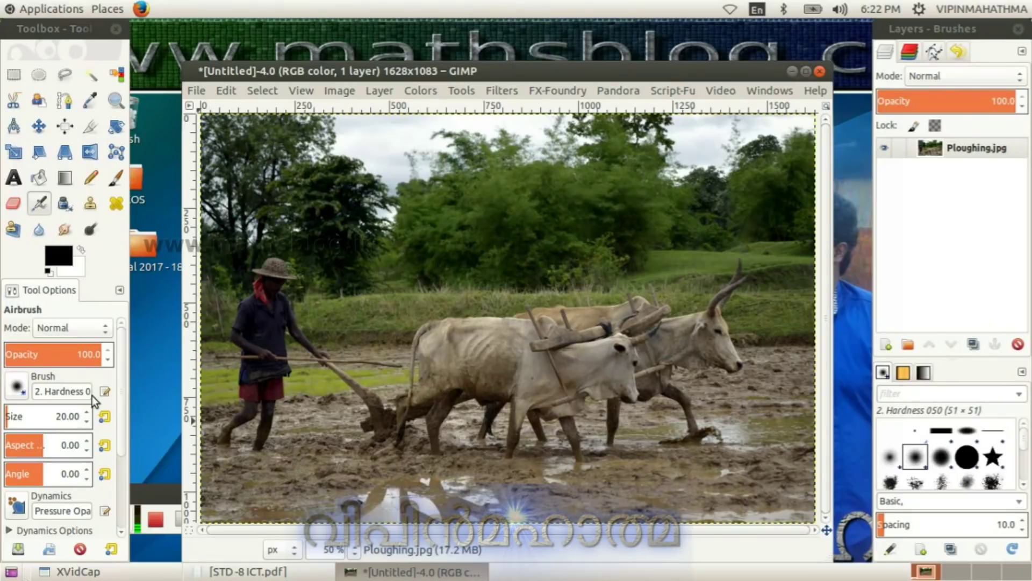
Crop the copy to a 1418 × 650 region around the farmer and oxen.
{"action": "left_click", "coordinate": [91, 134]}
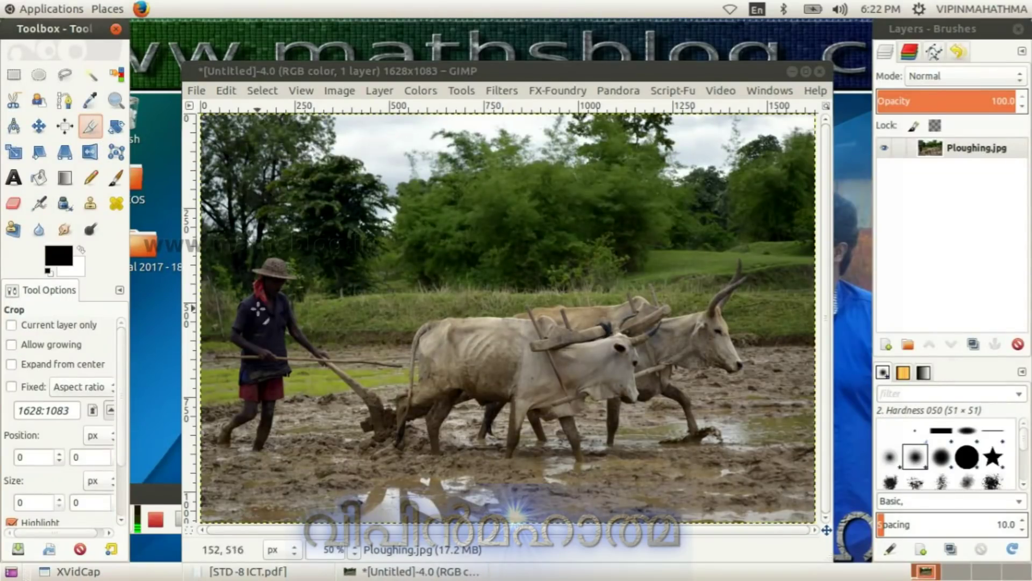
{"action": "left_click_drag", "start_coordinate": [225, 235], "coordinate": [759, 479]}
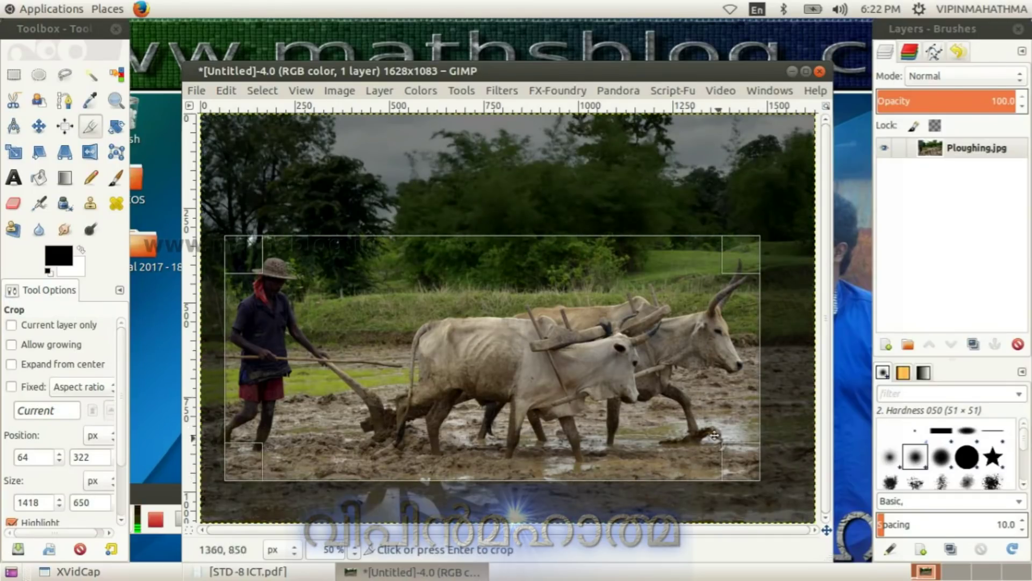
{"action": "left_click", "coordinate": [604, 414]}
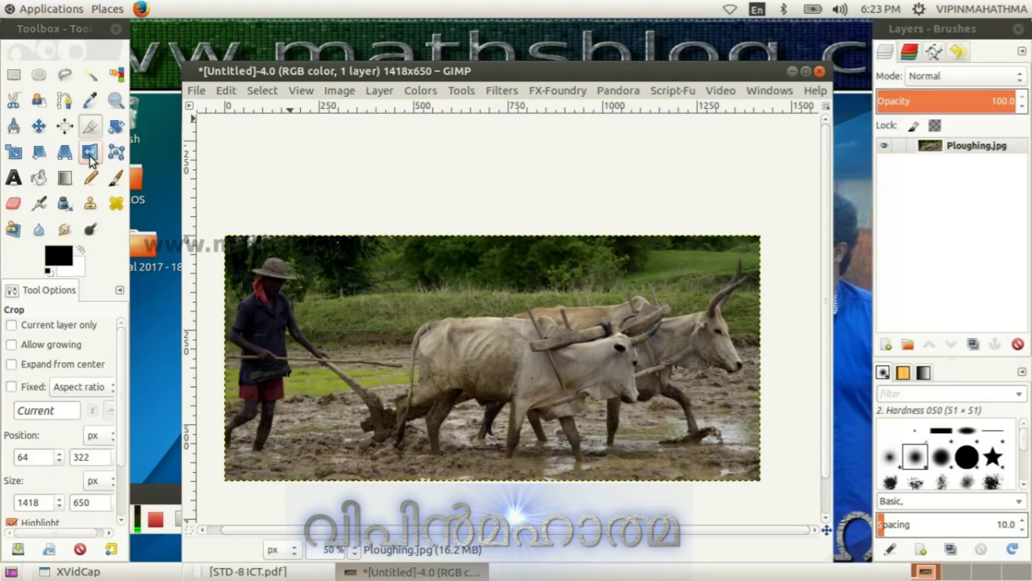
{"action": "left_click", "coordinate": [14, 152]}
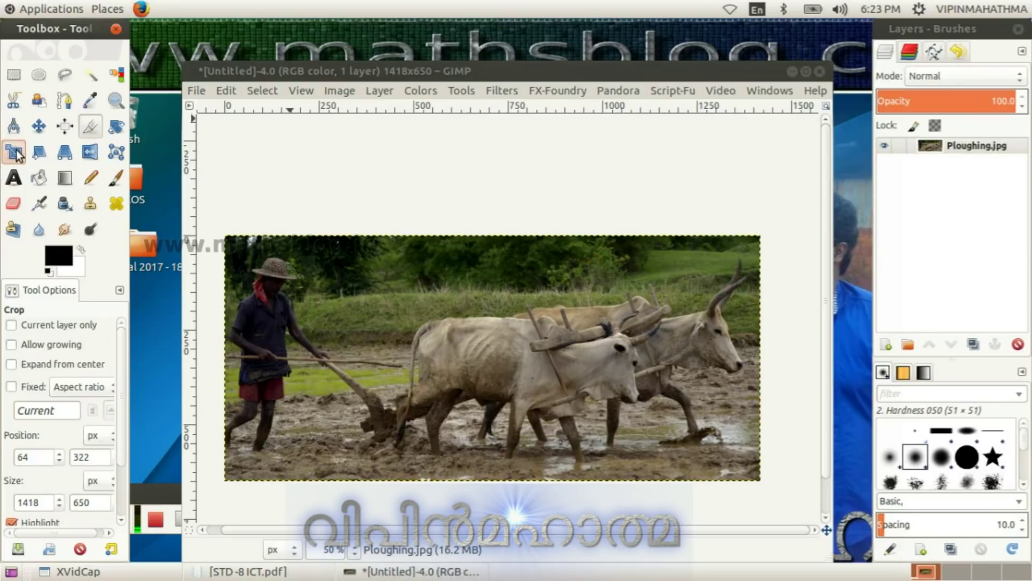
{"action": "left_click", "coordinate": [264, 446]}
{"action": "left_click_drag", "start_coordinate": [292, 382], "coordinate": [201, 101]}
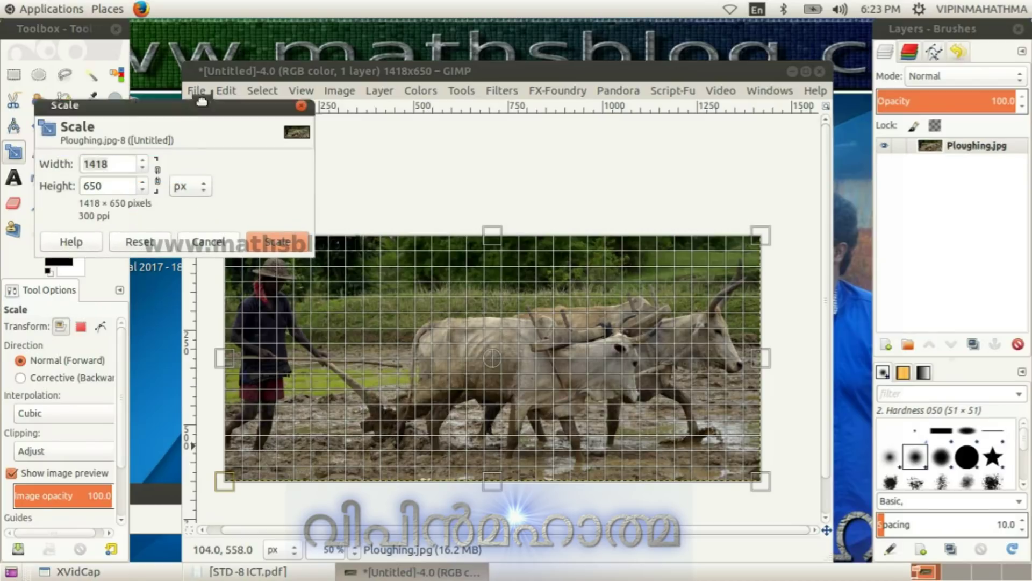
{"action": "left_click", "coordinate": [117, 164]}
{"action": "left_click_drag", "start_coordinate": [117, 163], "coordinate": [79, 164]}
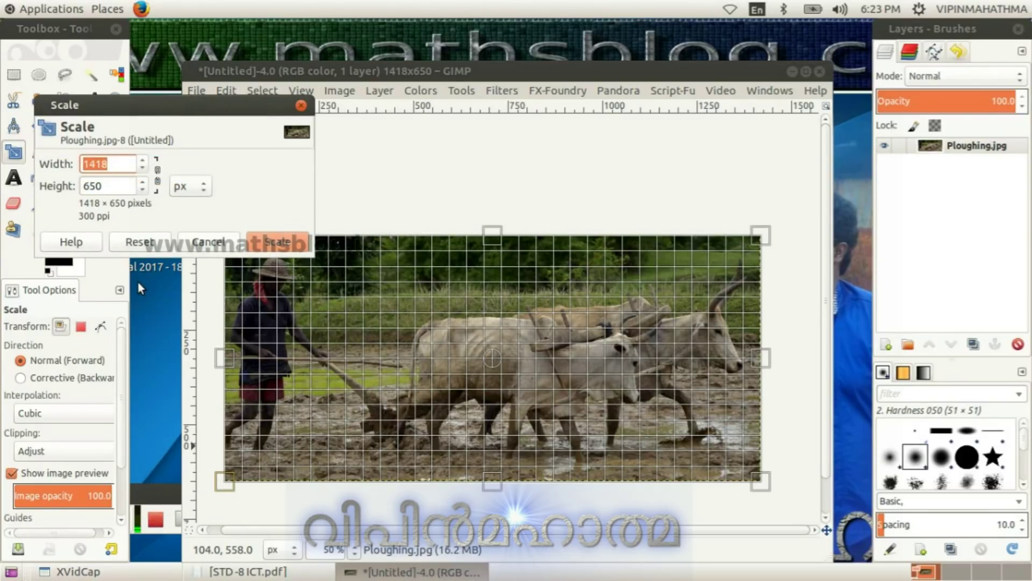
{"action": "type", "text": "300"}
{"action": "left_click_drag", "start_coordinate": [112, 187], "coordinate": [59, 187]}
{"action": "type", "text": "150"}
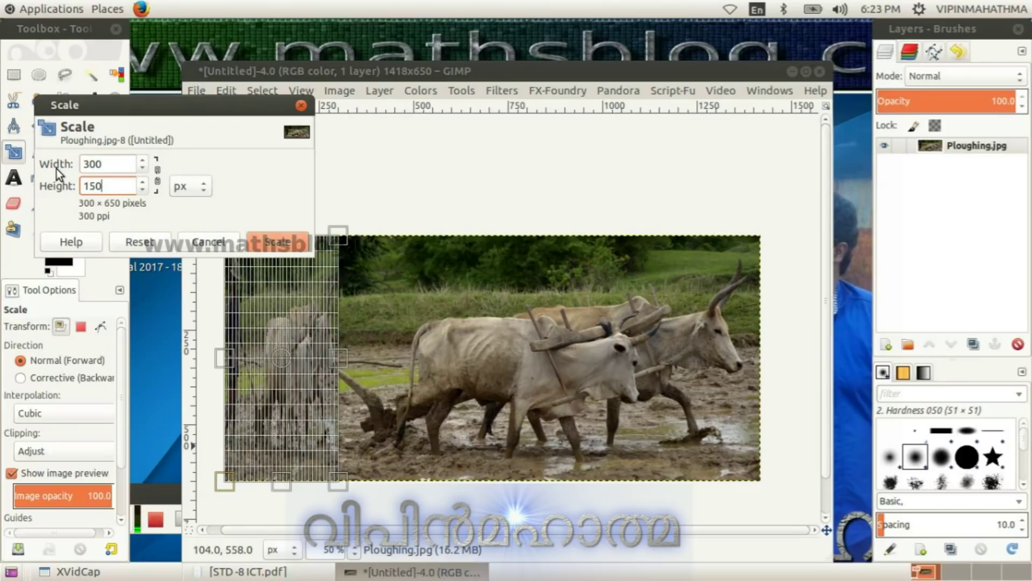
{"action": "left_click", "coordinate": [278, 245]}
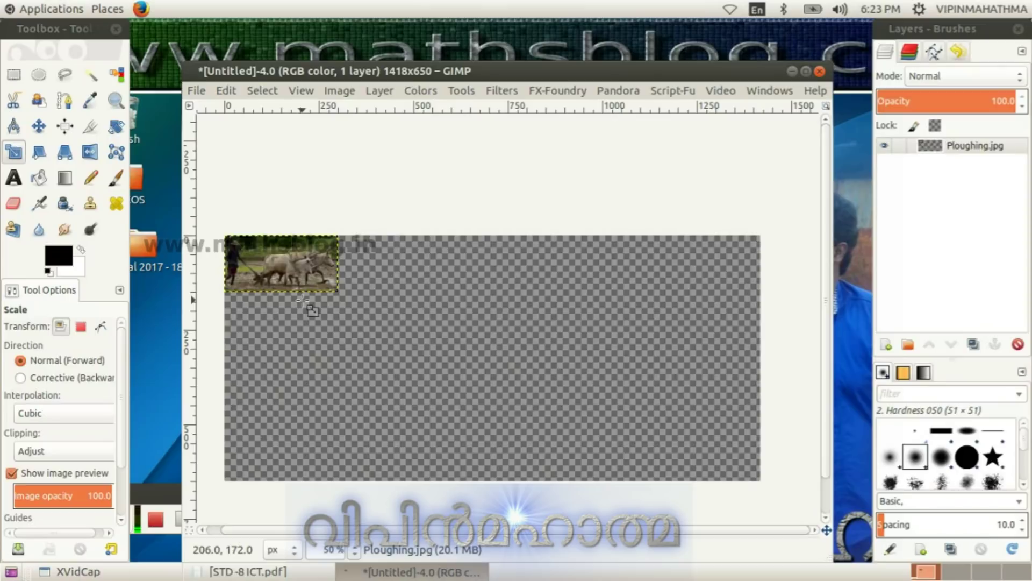
{"action": "key", "text": "ctrl+z"}
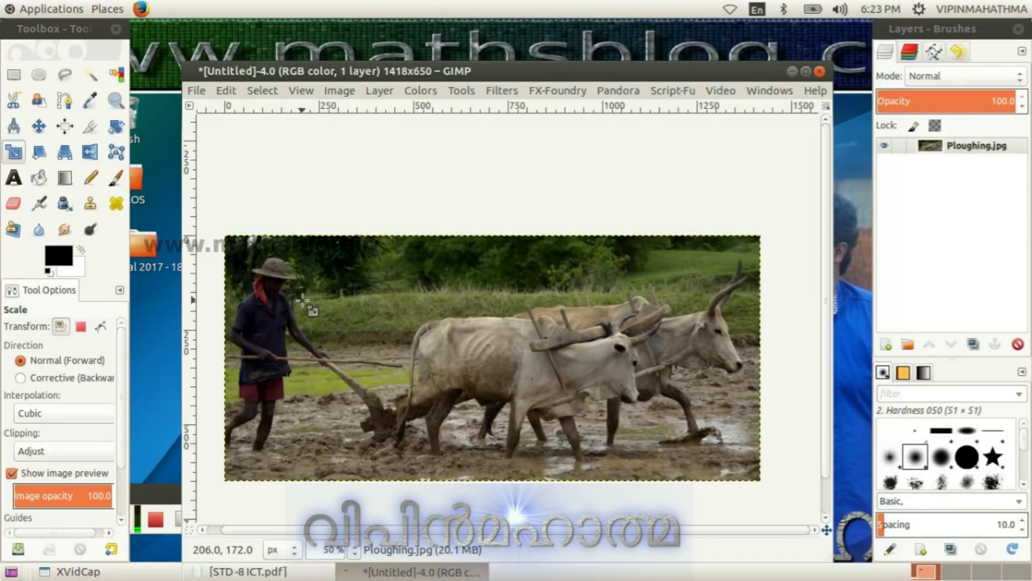
{"action": "left_click", "coordinate": [385, 378]}
{"action": "left_click_drag", "start_coordinate": [283, 385], "coordinate": [163, 54]}
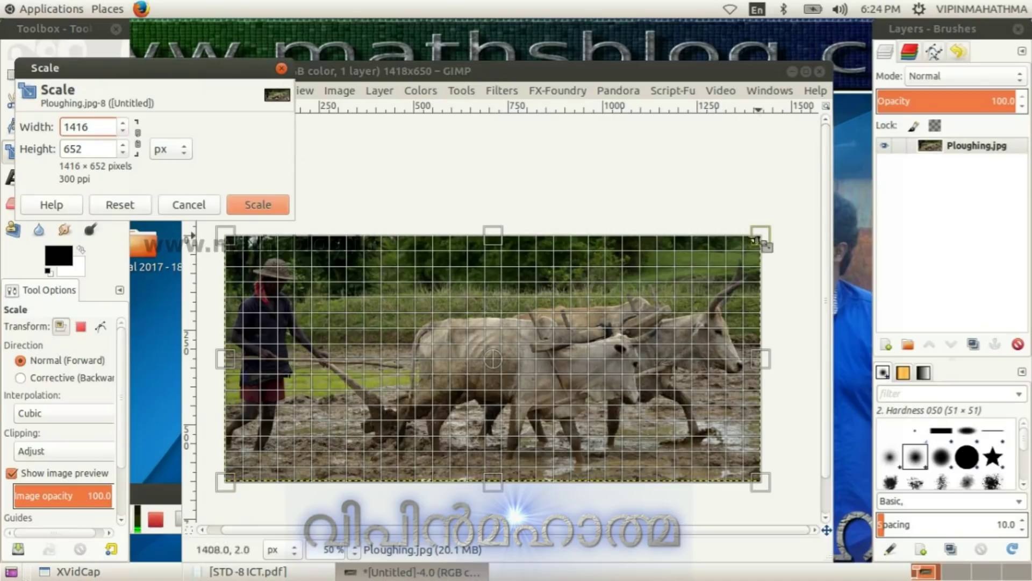
{"action": "left_click_drag", "start_coordinate": [754, 239], "coordinate": [565, 327]}
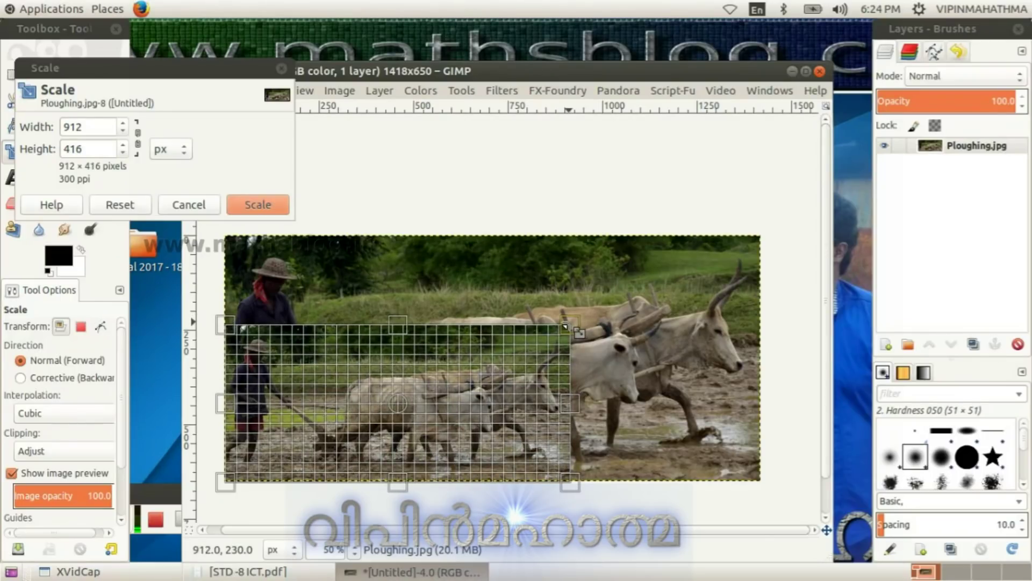
{"action": "left_click", "coordinate": [273, 202]}
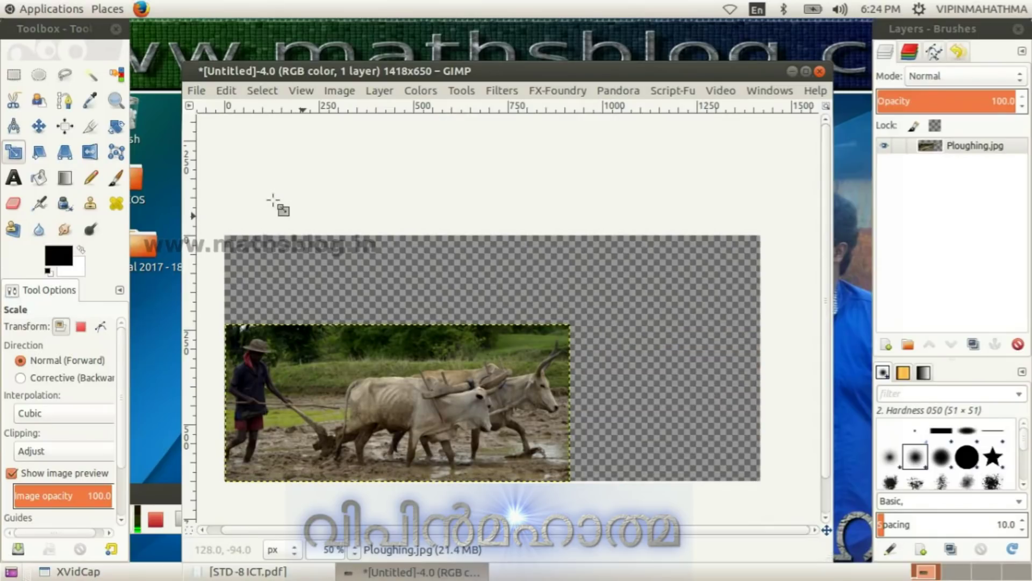
{"action": "key", "text": "ctrl+z"}
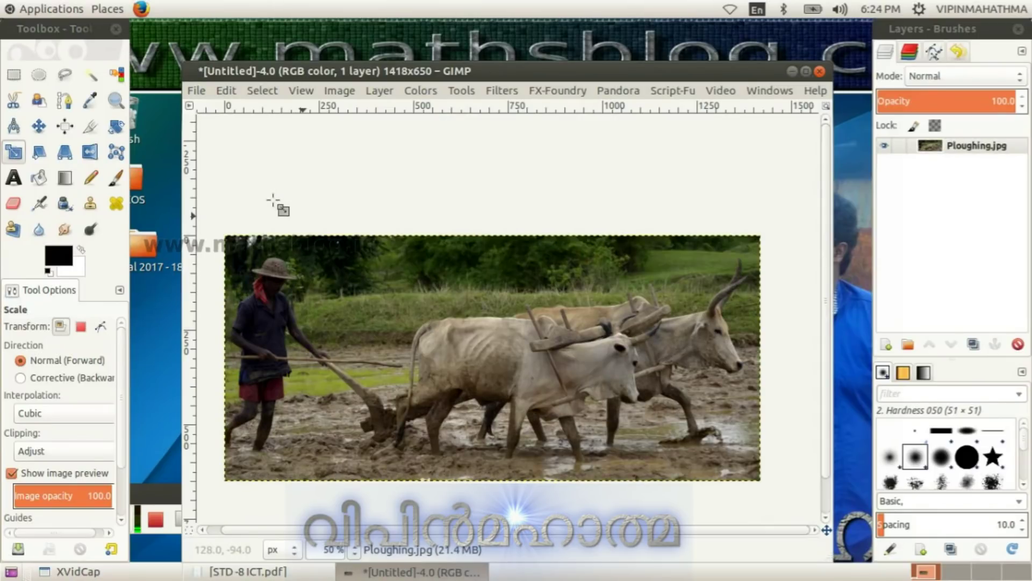
{"action": "left_click", "coordinate": [331, 376]}
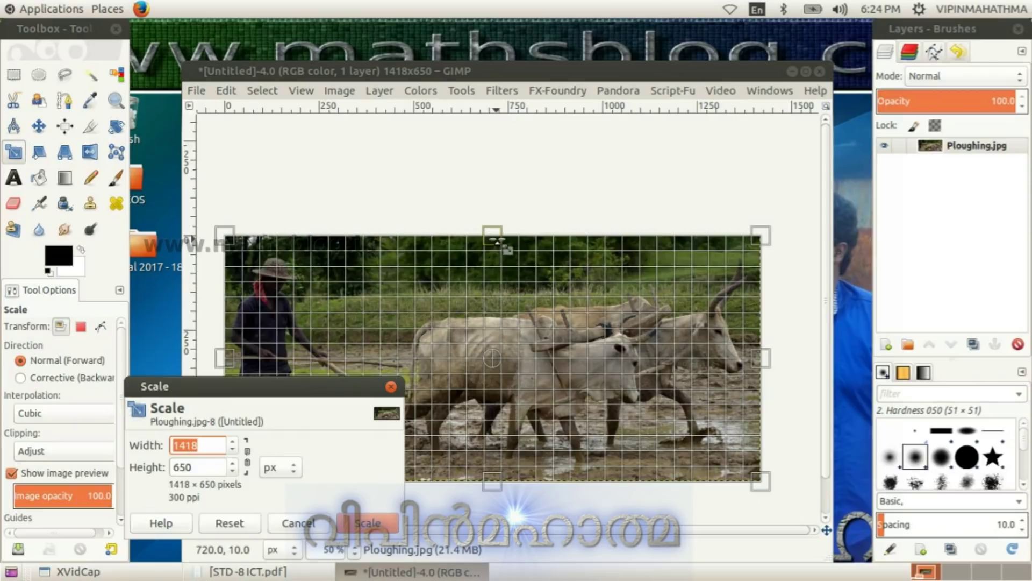
{"action": "left_click_drag", "start_coordinate": [759, 237], "coordinate": [745, 350]}
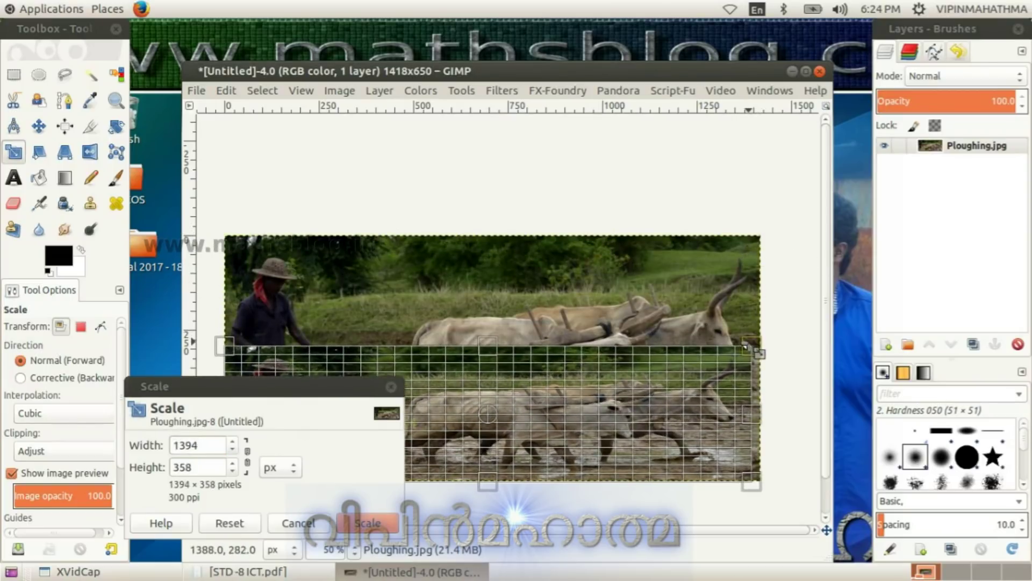
{"action": "left_click", "coordinate": [371, 522]}
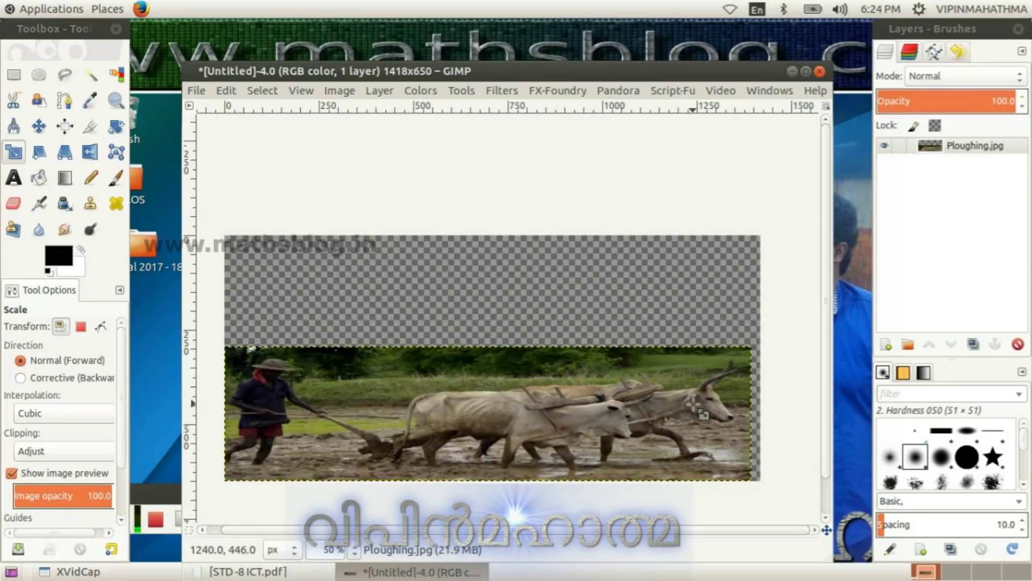
{"action": "key", "text": "ctrl+z"}
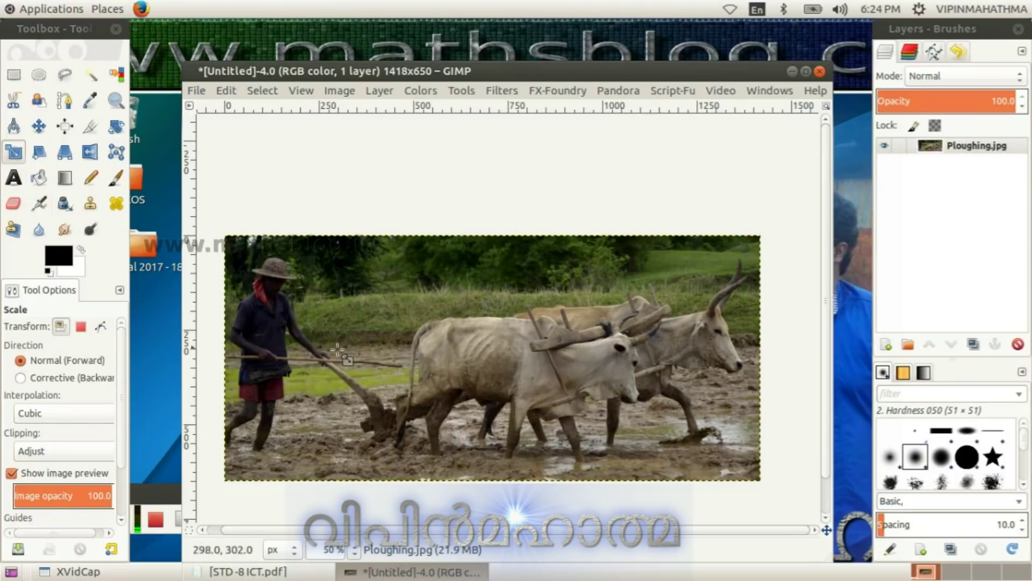
{"action": "left_click", "coordinate": [268, 364]}
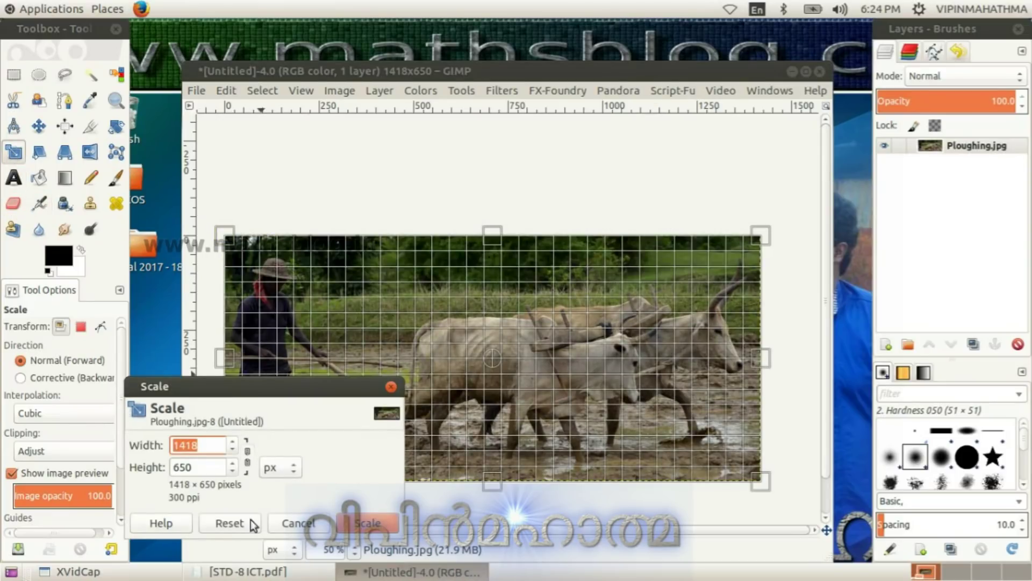
Lock the aspect ratio and scale the Ploughing.jpg layer to 873 × 400 pixels.
{"action": "left_click", "coordinate": [247, 456]}
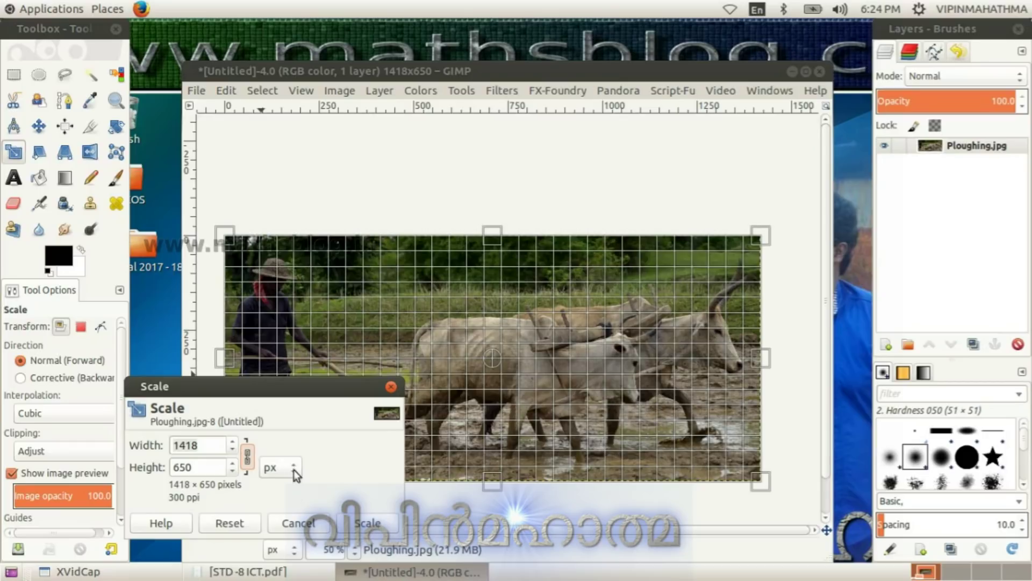
{"action": "left_click_drag", "start_coordinate": [755, 233], "coordinate": [556, 330]}
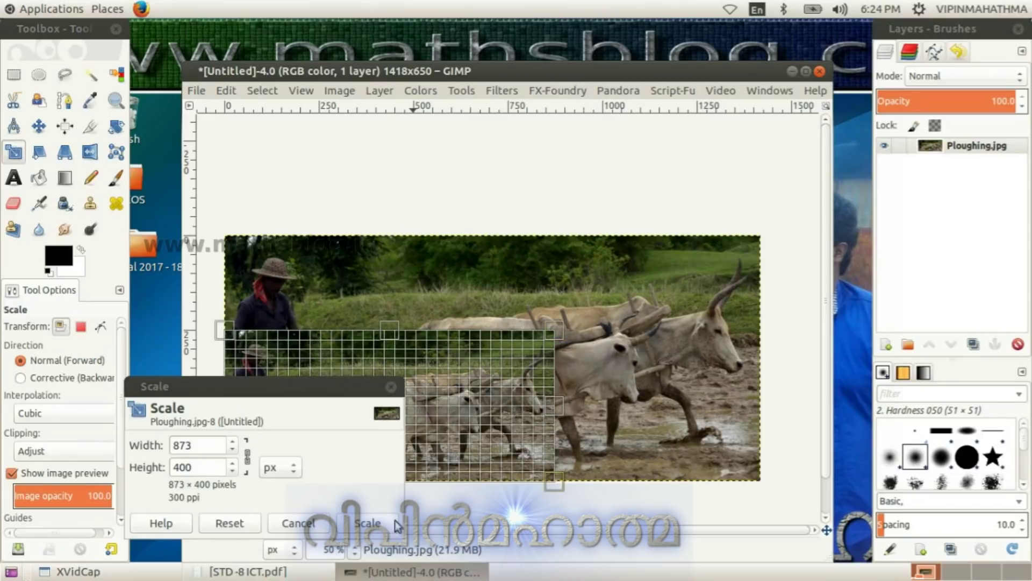
{"action": "left_click", "coordinate": [381, 529]}
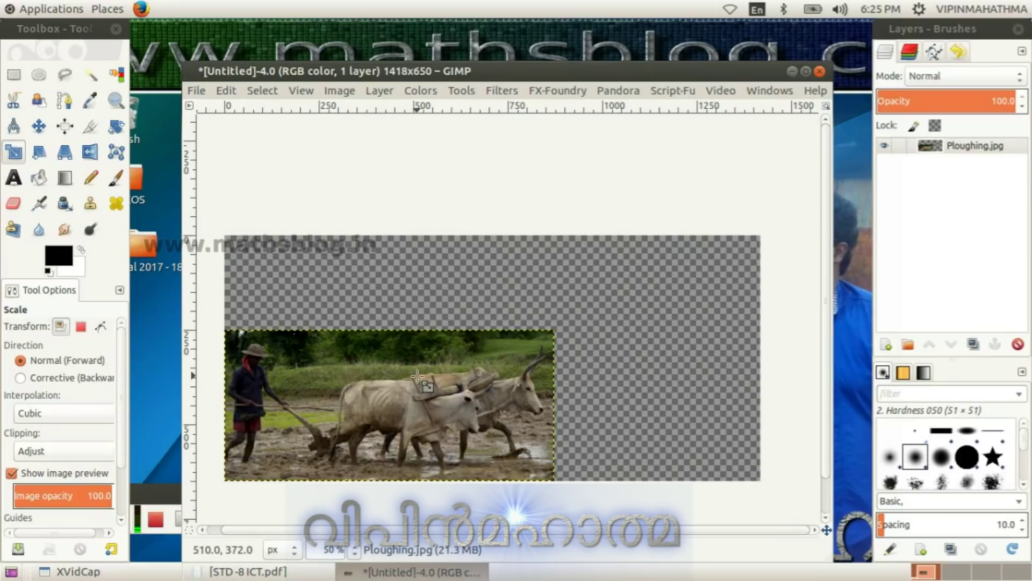
Start File > Save, browse to the Students_Works_8 folder, and create a new folder there.
{"action": "left_click", "coordinate": [197, 90]}
{"action": "left_click", "coordinate": [237, 222]}
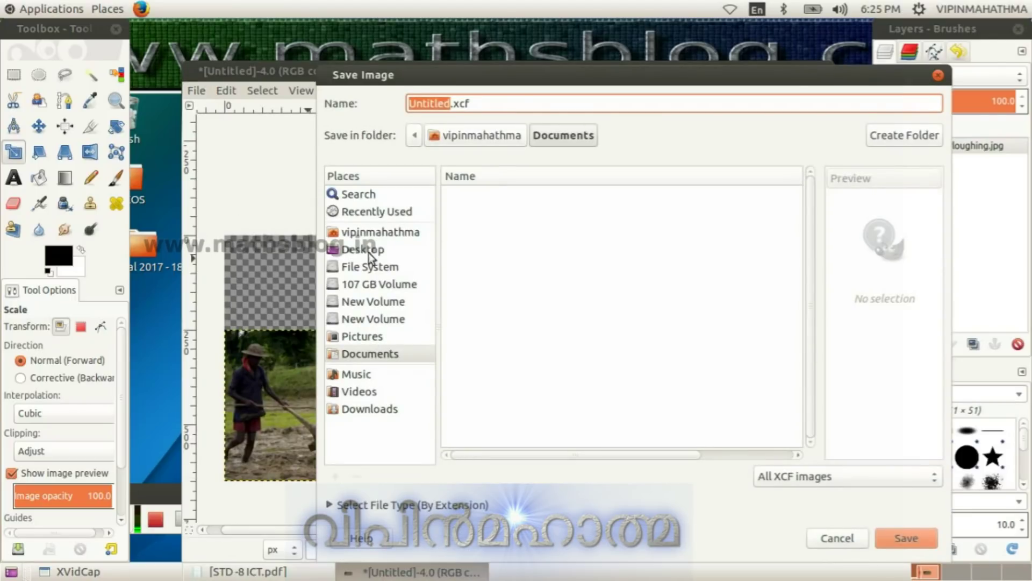
{"action": "left_click", "coordinate": [380, 232]}
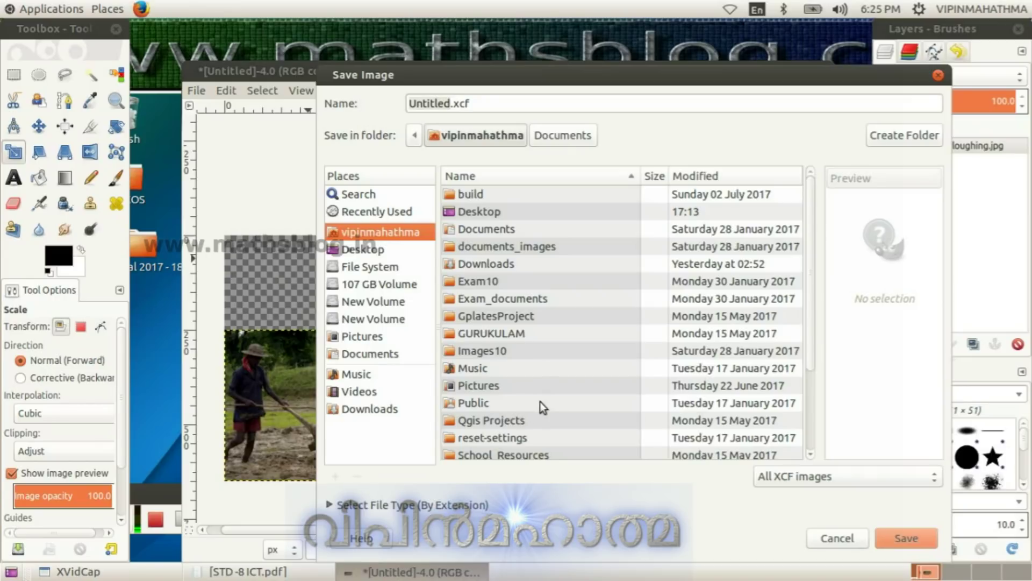
{"action": "scroll", "coordinate": [536, 347], "scroll_direction": "down", "scroll_amount": 3}
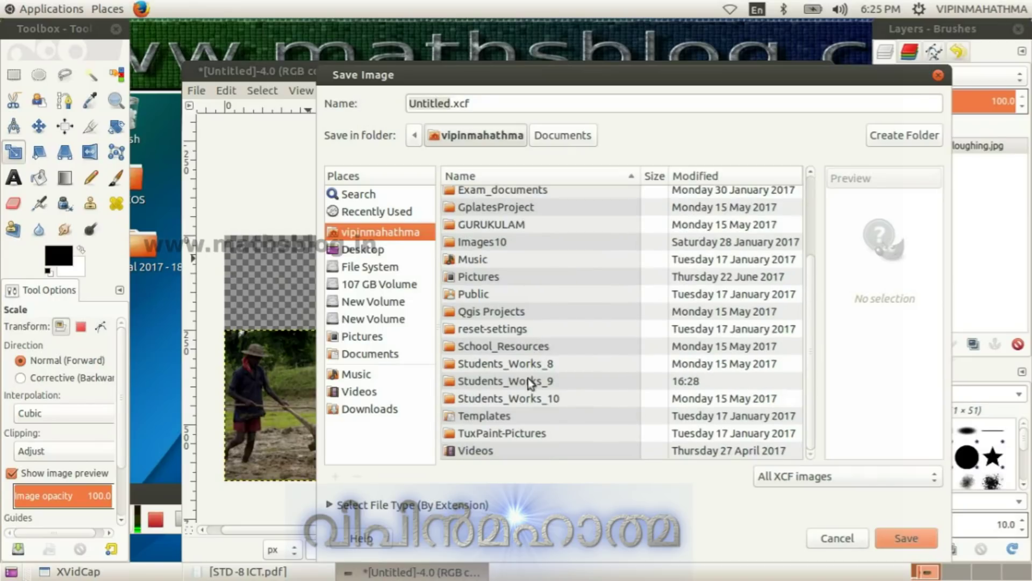
{"action": "double_click", "coordinate": [536, 363]}
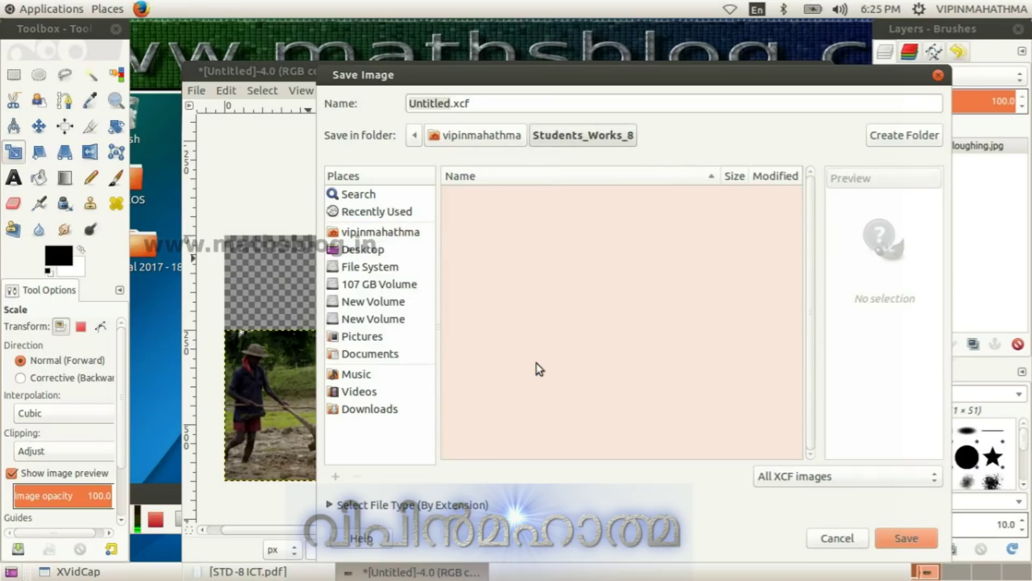
{"action": "left_click", "coordinate": [889, 135]}
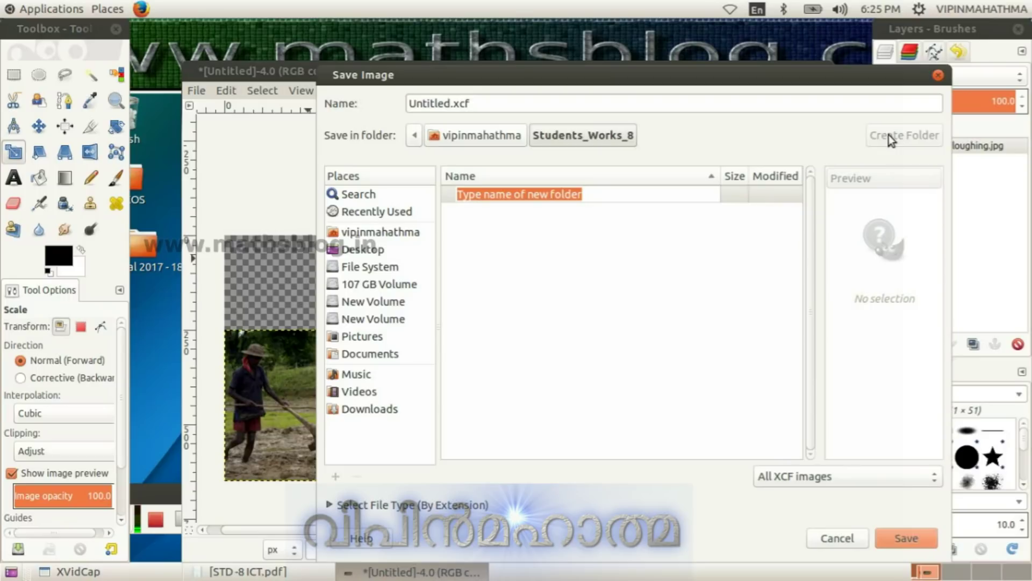
Name the new folder DAKSHA, open it, and save the image as IMAGE.xcf.
{"action": "type", "text": "DAKSHA"}
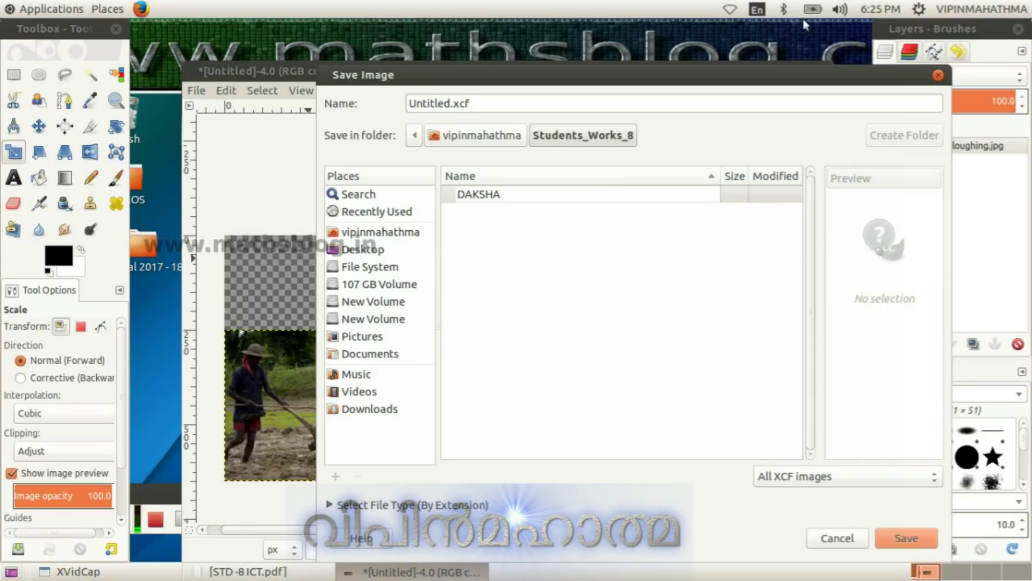
{"action": "left_click", "coordinate": [779, 194]}
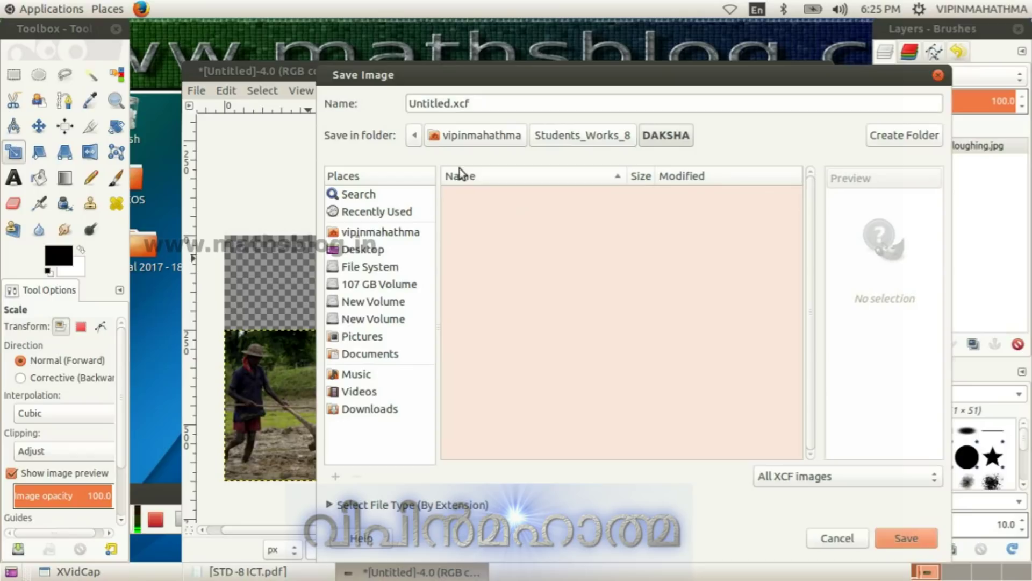
{"action": "left_click", "coordinate": [451, 102]}
{"action": "left_click", "coordinate": [453, 100]}
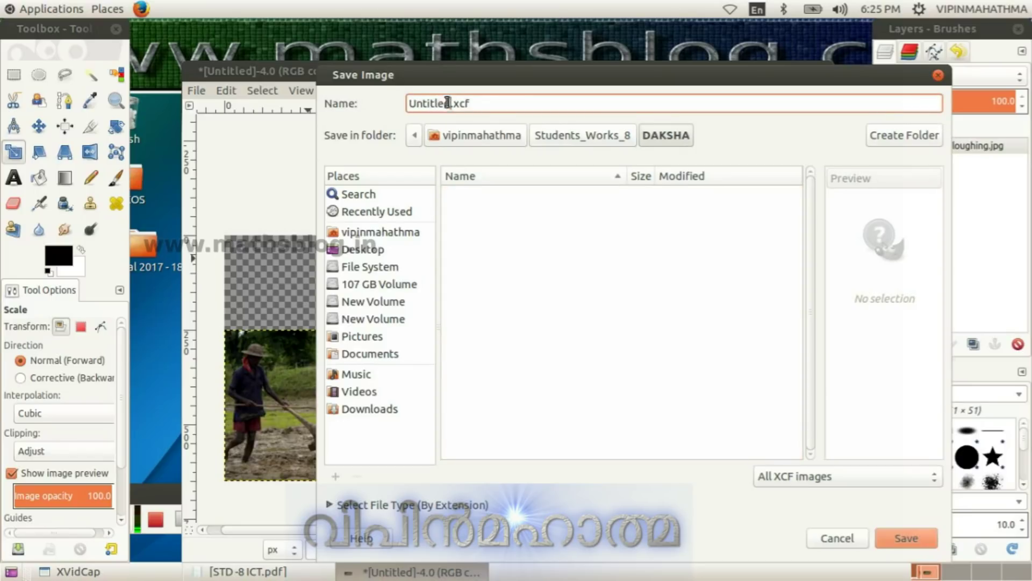
{"action": "left_click_drag", "start_coordinate": [451, 102], "coordinate": [387, 101]}
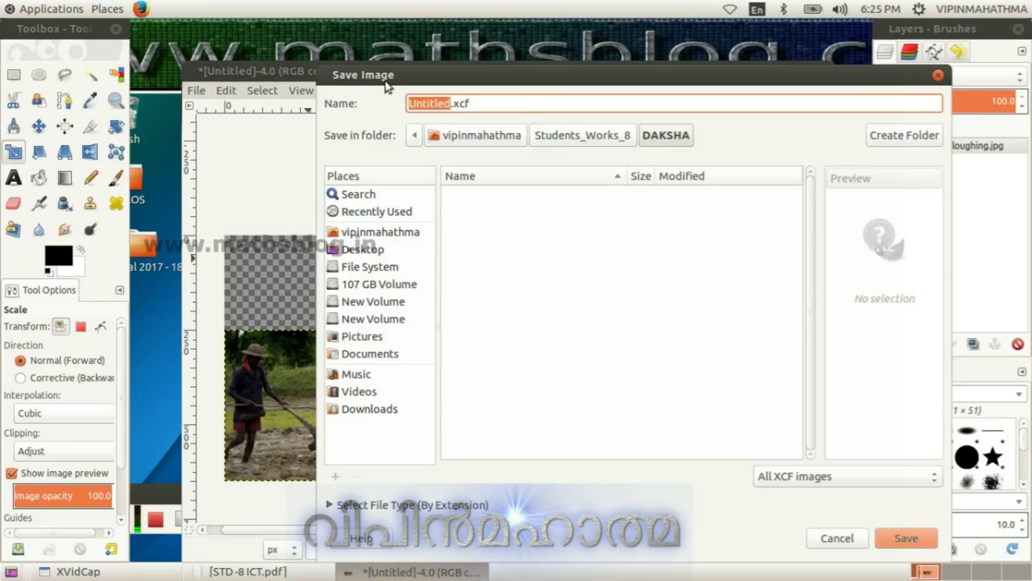
{"action": "type", "text": "IMAGE"}
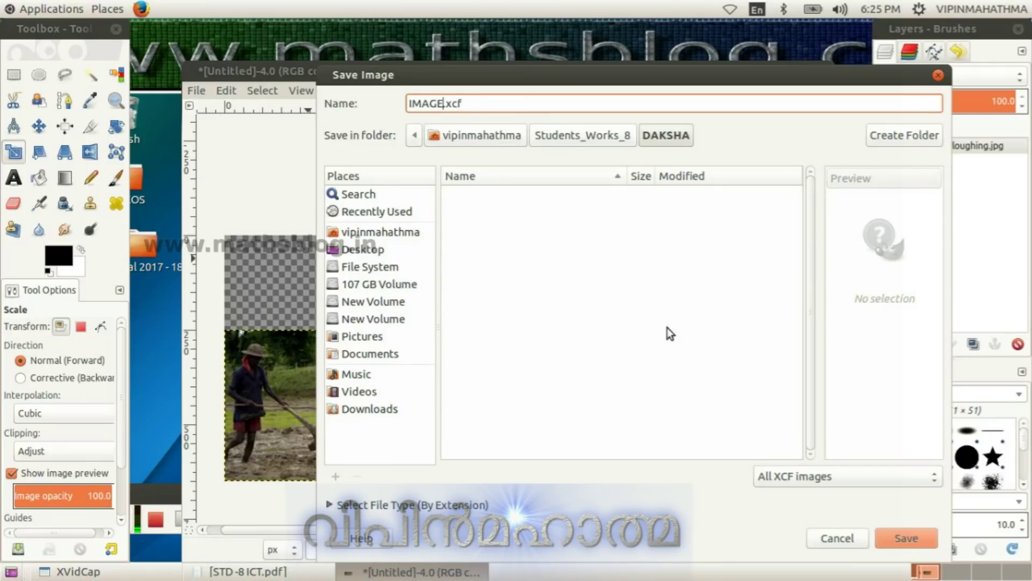
{"action": "left_click", "coordinate": [906, 539]}
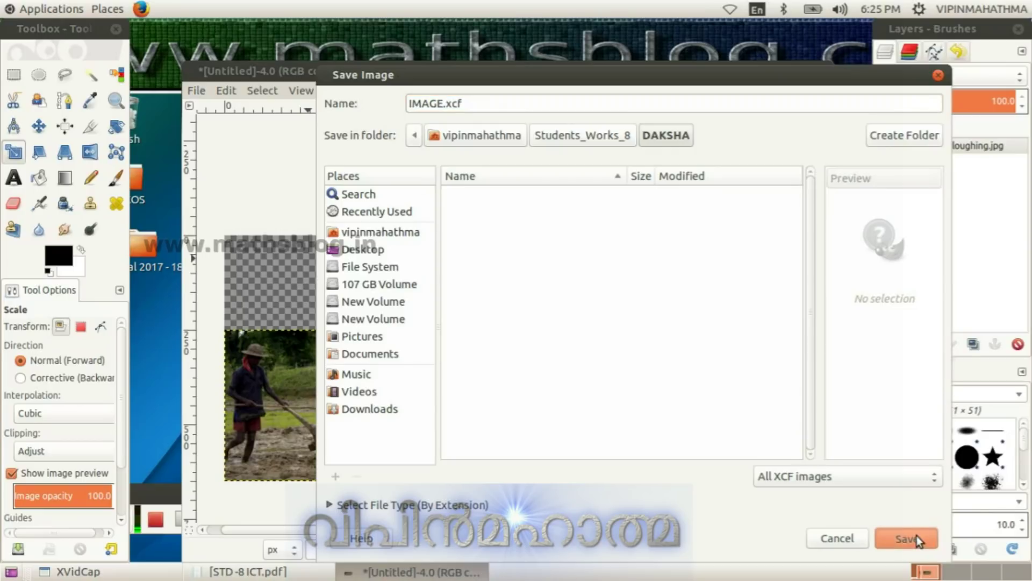